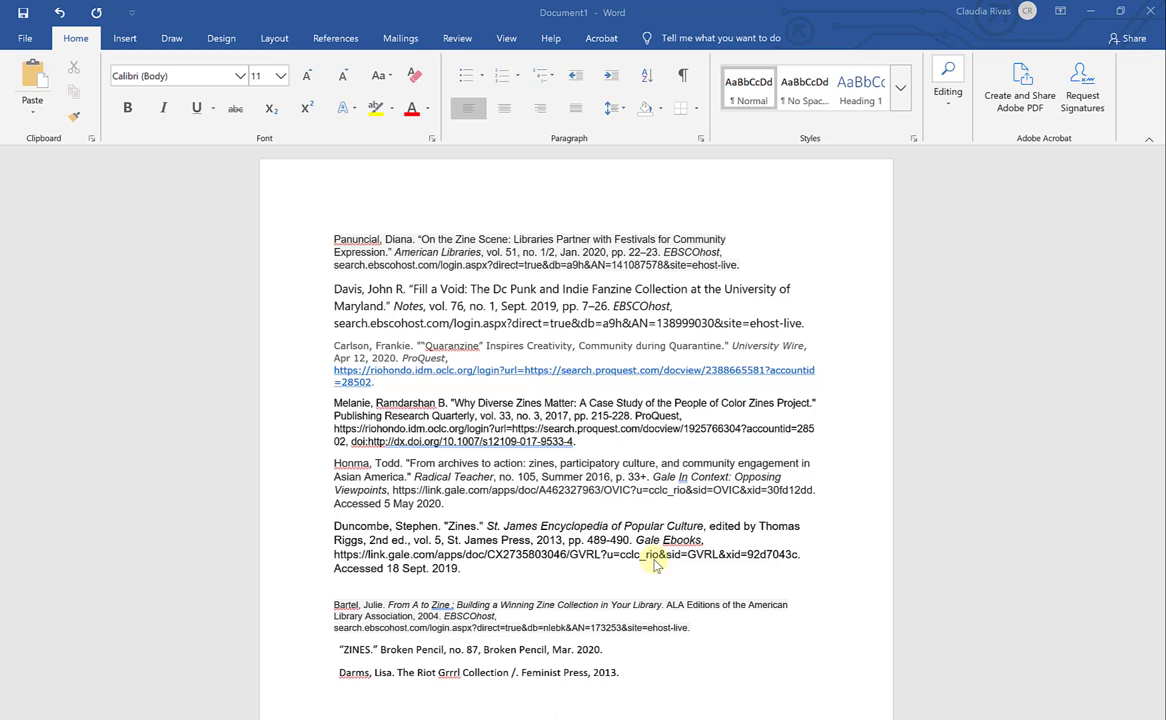
Step: Show the ruler above the document page
scroll(657, 558, down, 1)
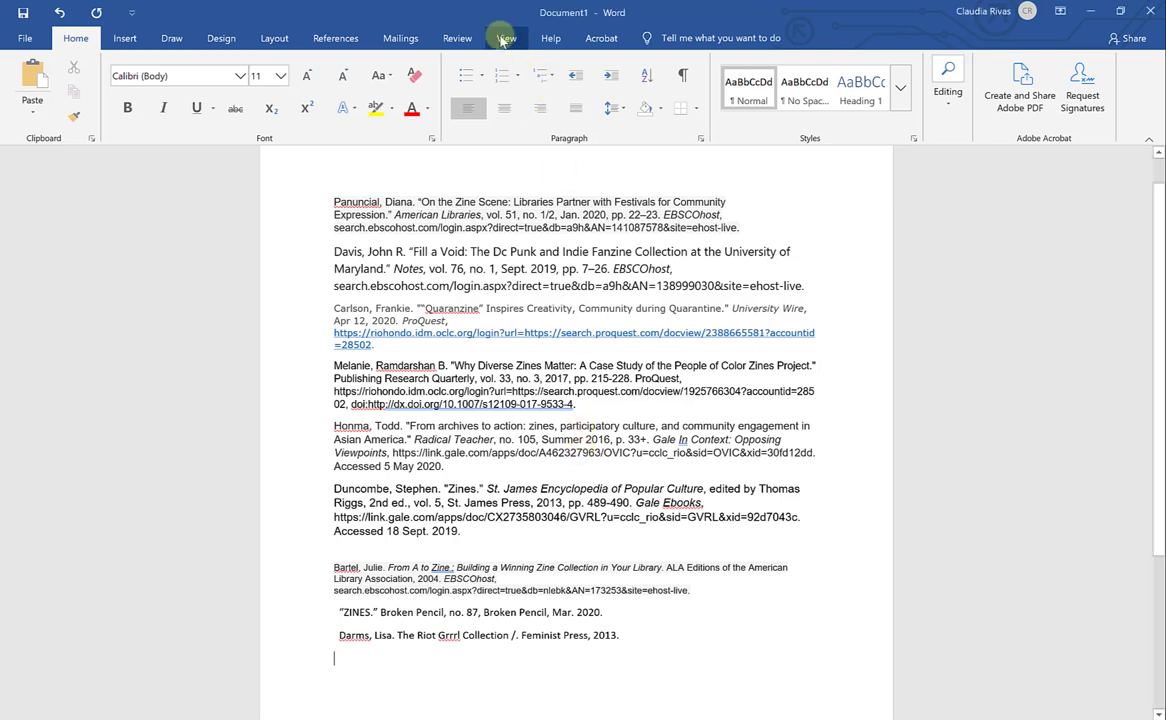
click(509, 39)
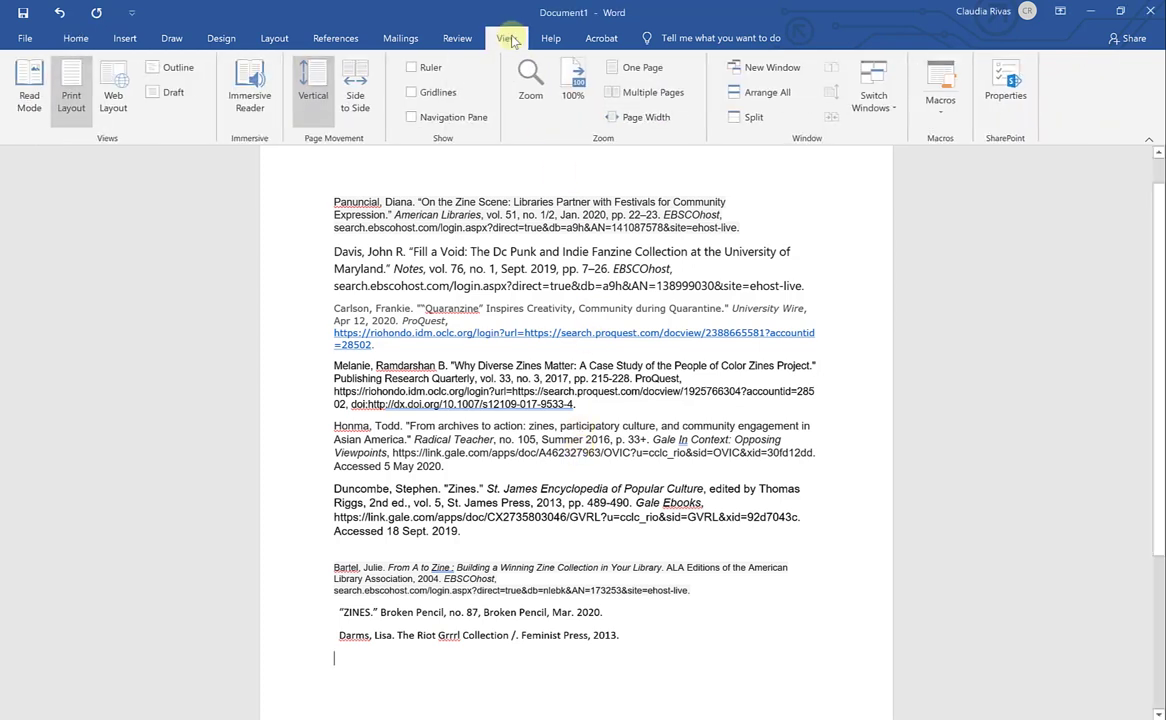
click(411, 68)
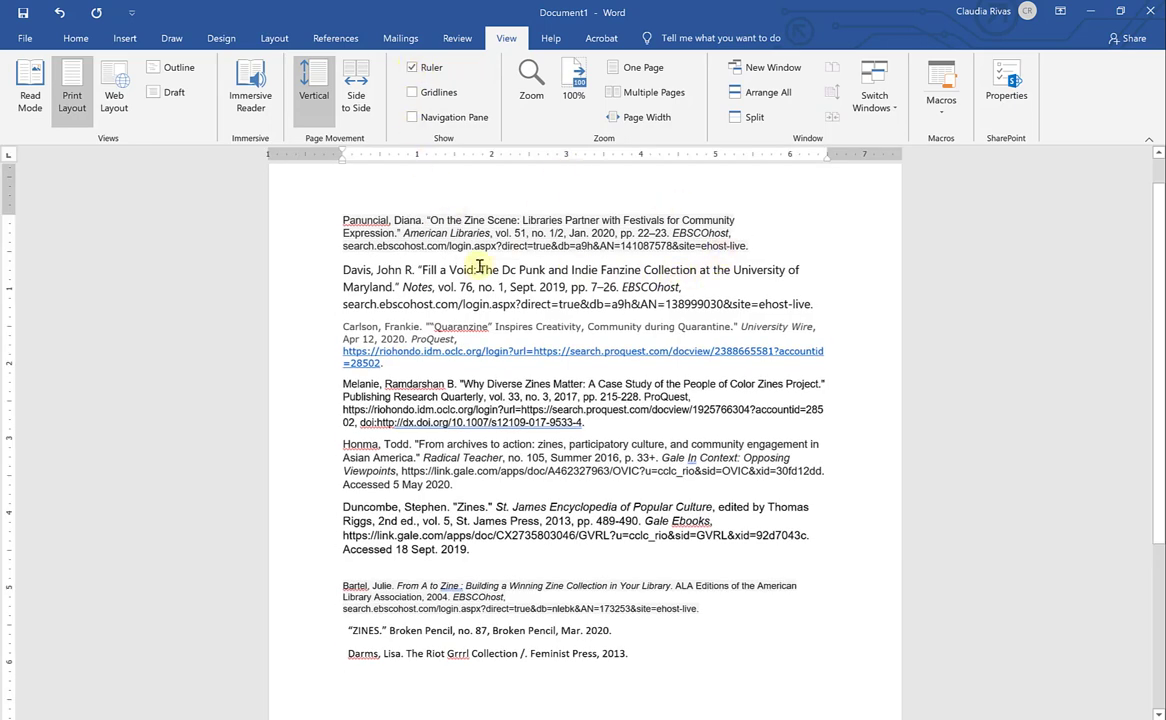
click(82, 44)
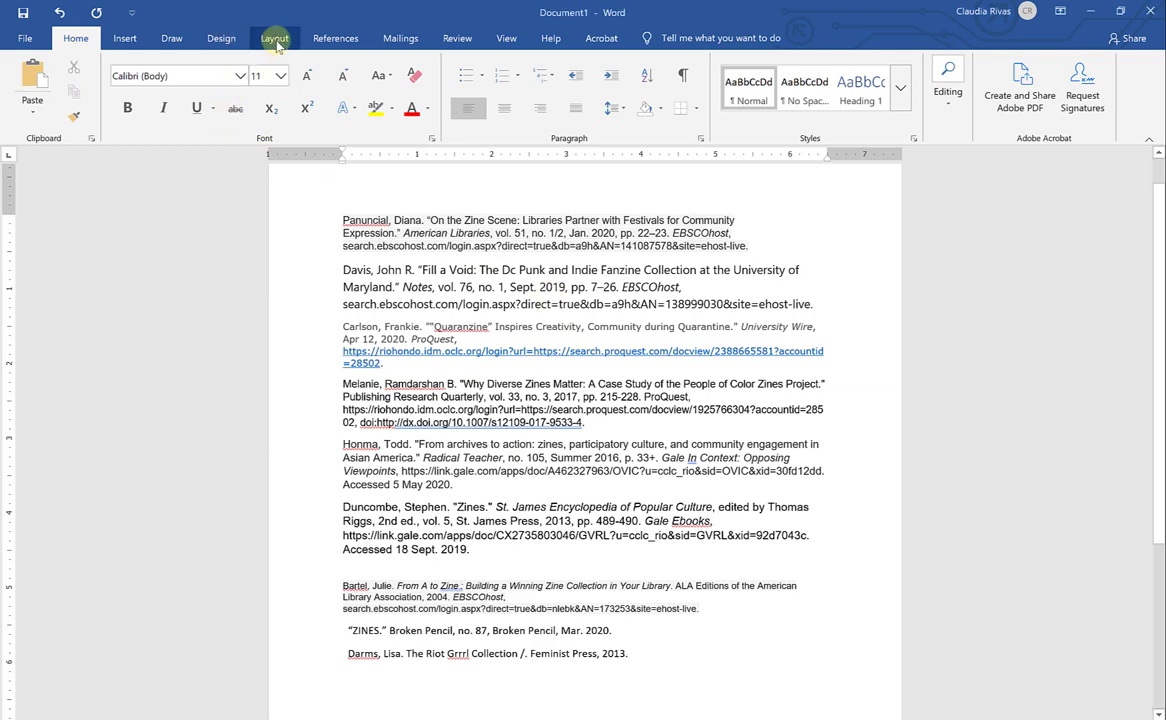
Step: Set the page margins to the Normal preset, with 1" on every side
click(272, 40)
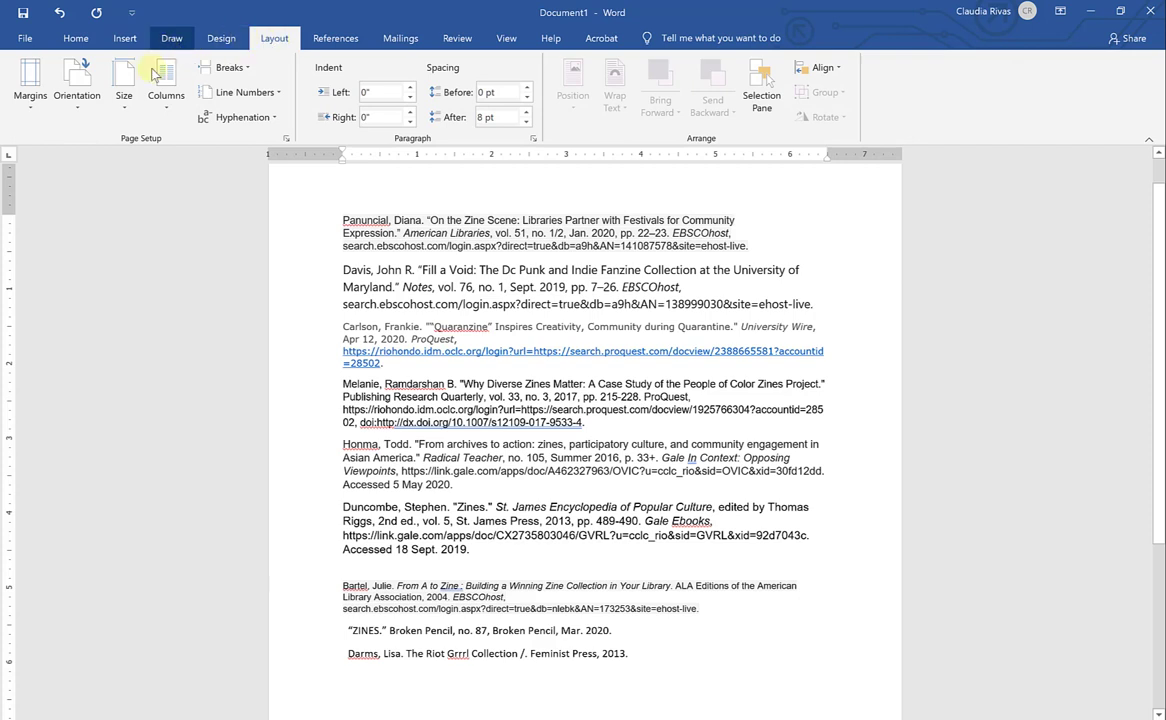
click(31, 90)
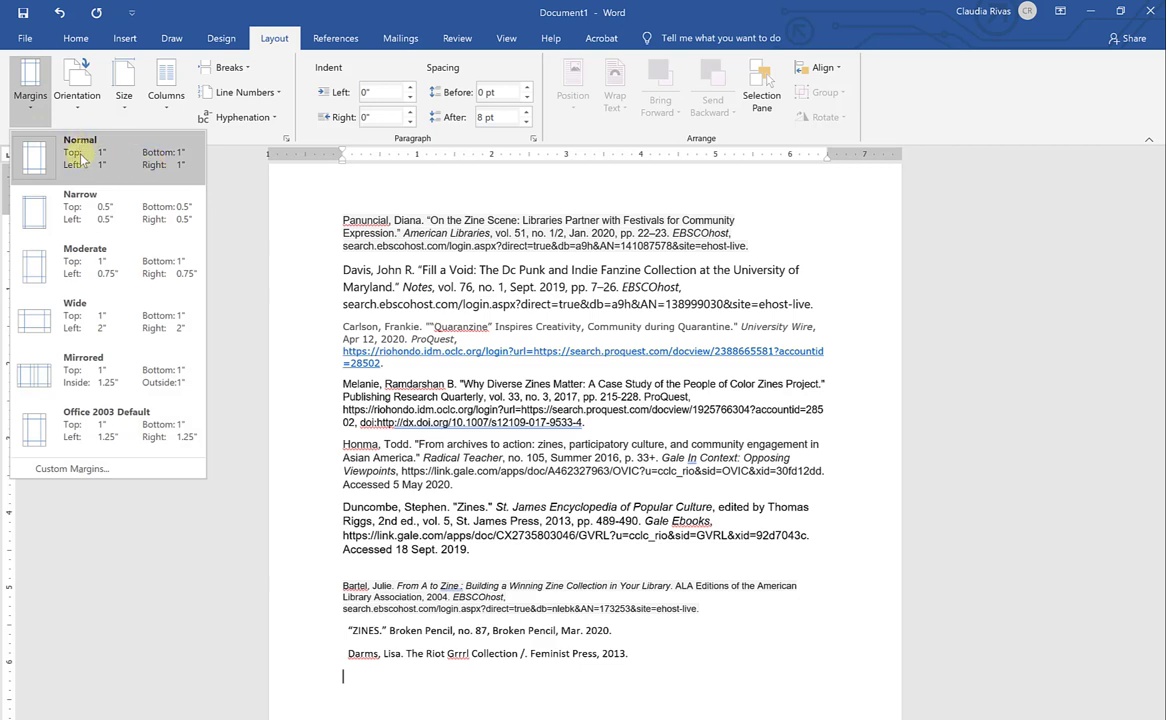
click(80, 155)
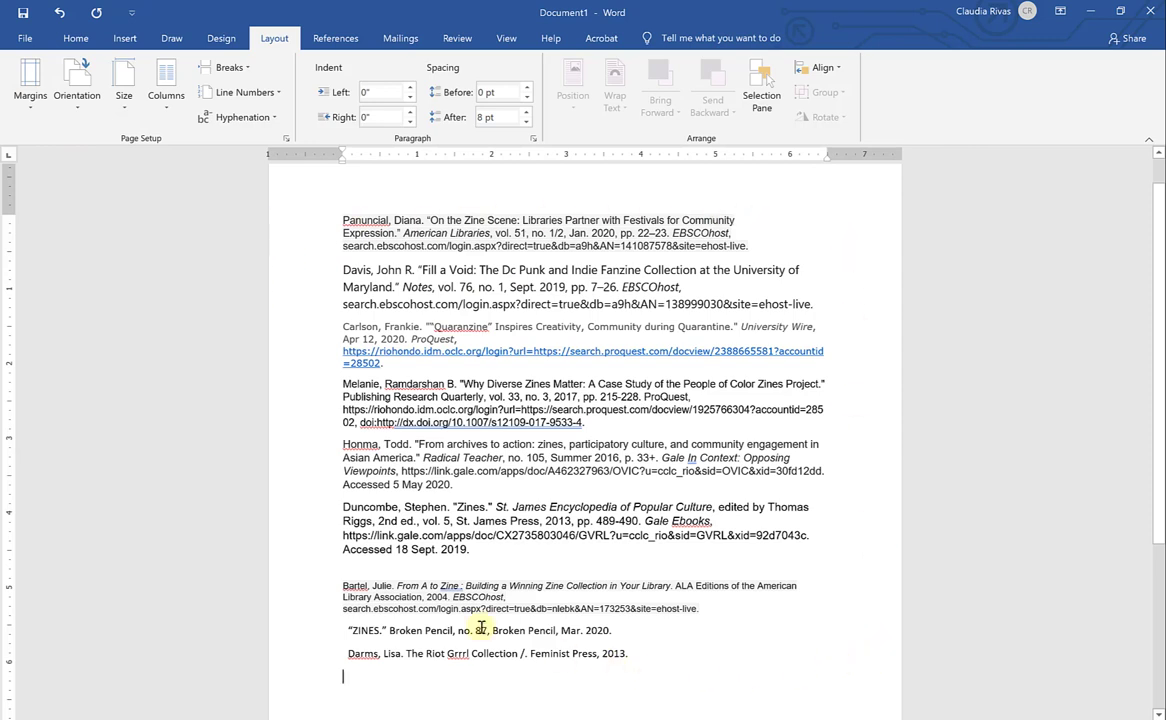
click(77, 36)
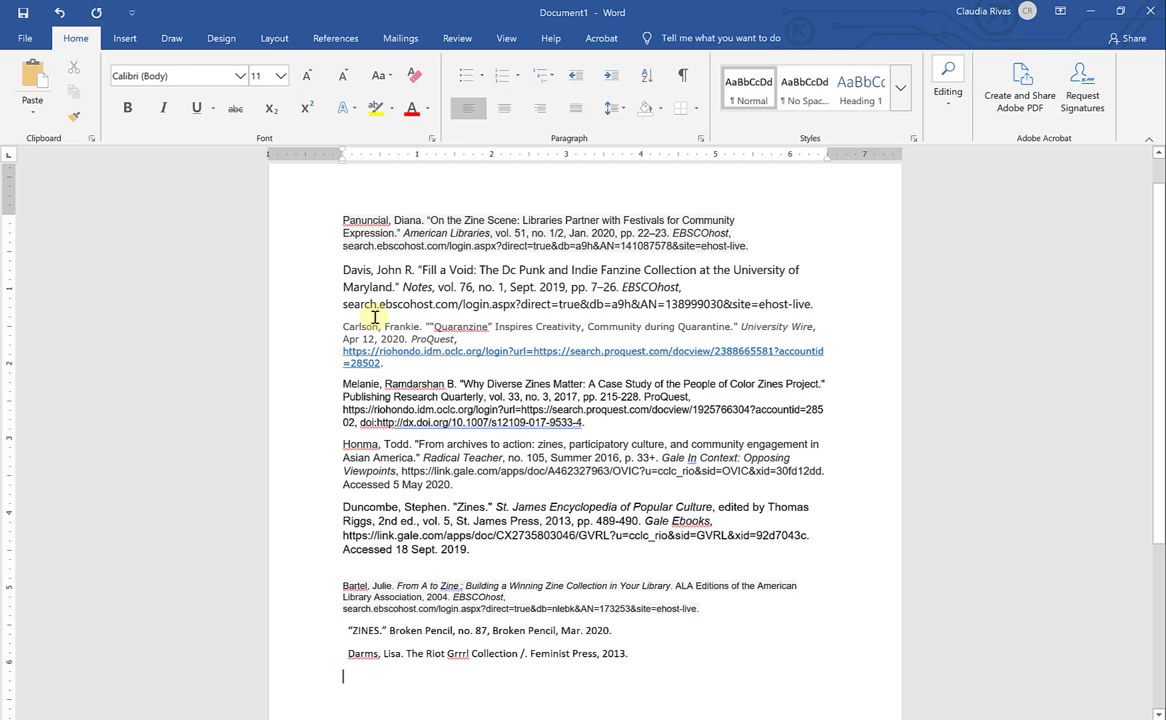
Step: Examine the spacing between the first three citations by highlighting the lines around each gap
click(340, 245)
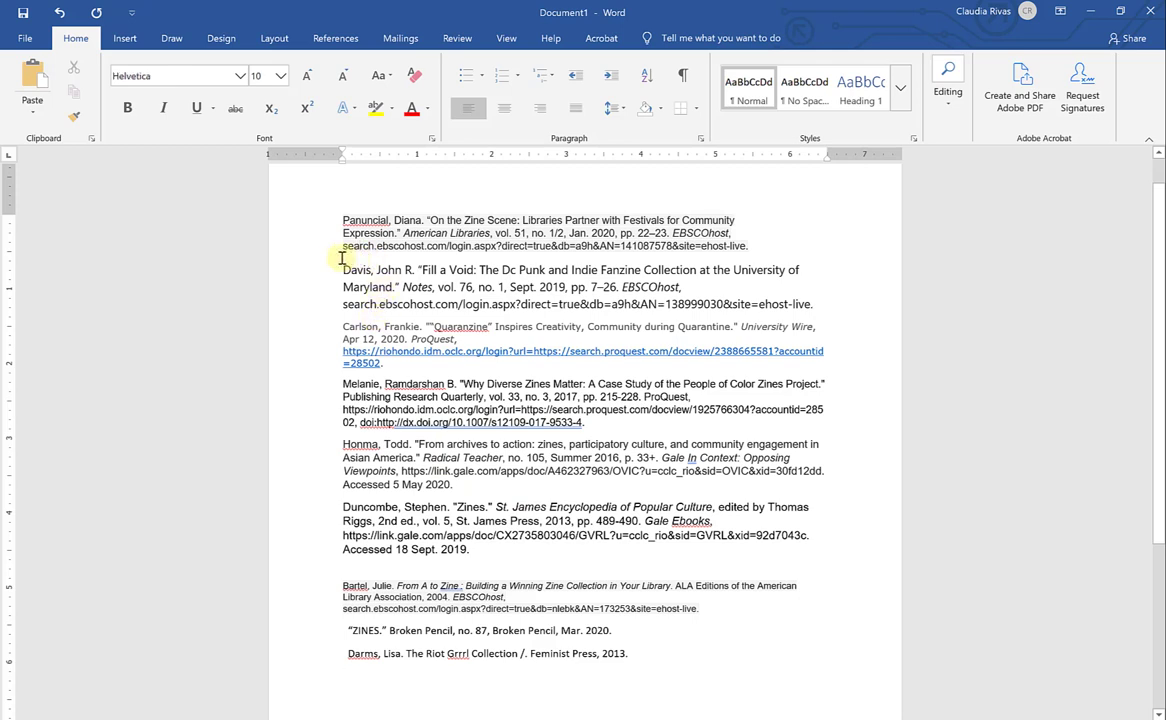
click(340, 268)
key(shift+Up)
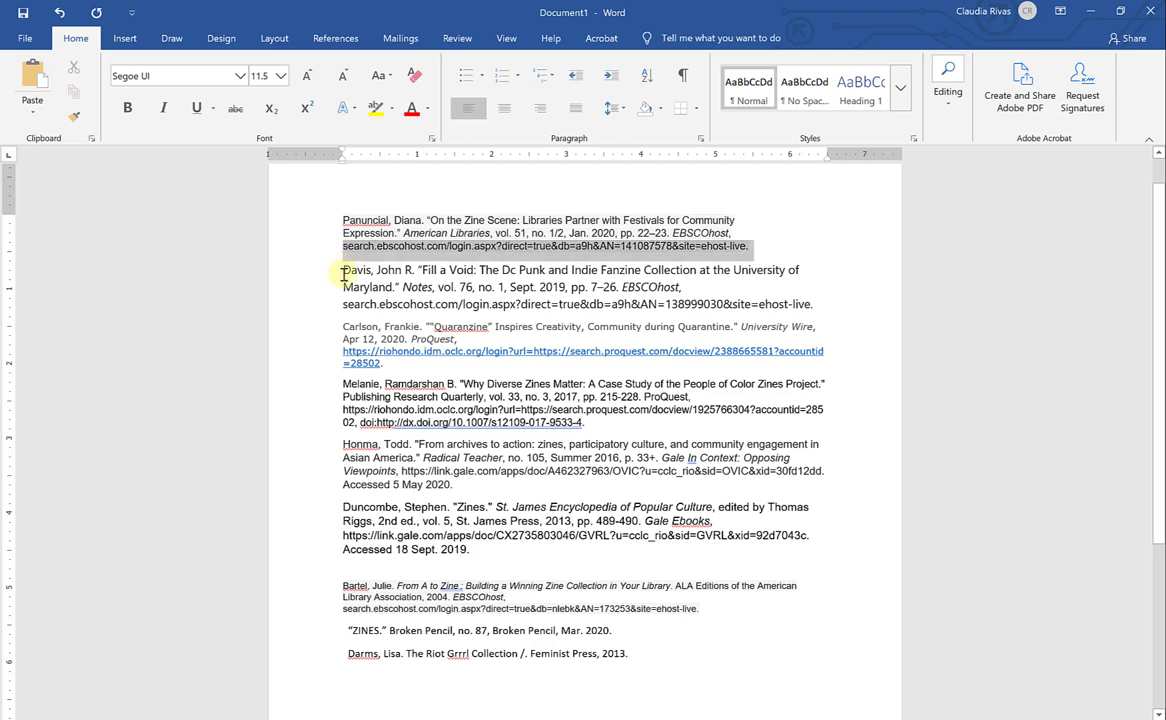
drag(342, 272, 340, 280)
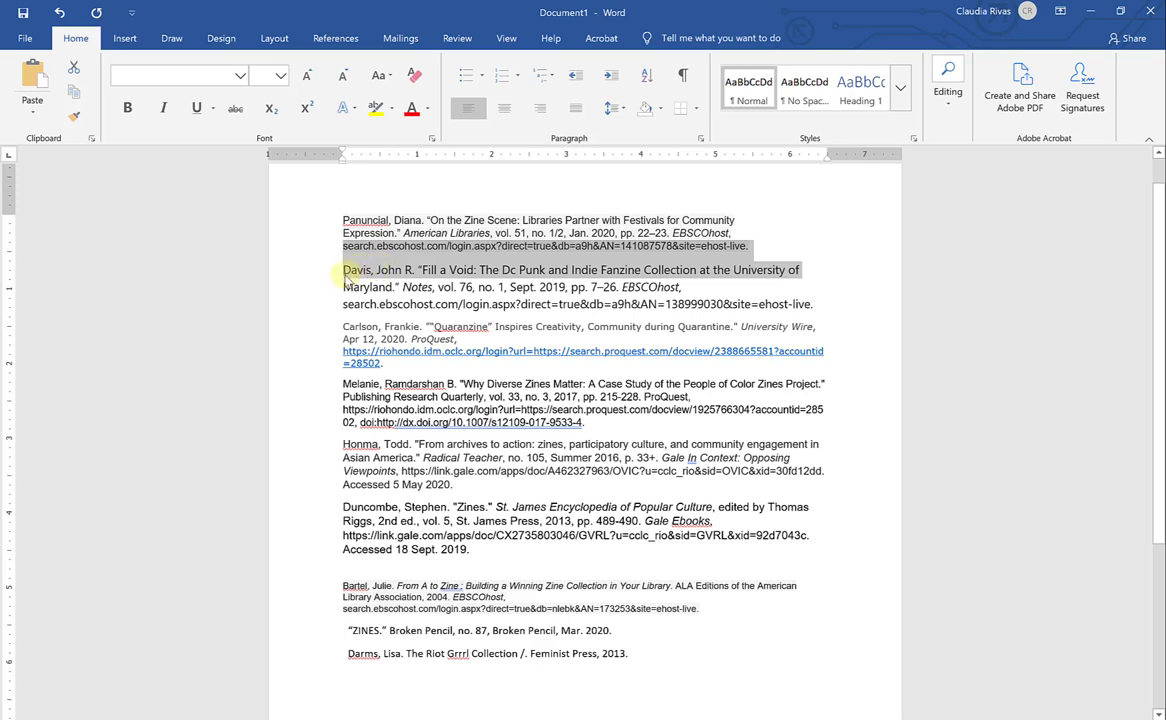
click(335, 268)
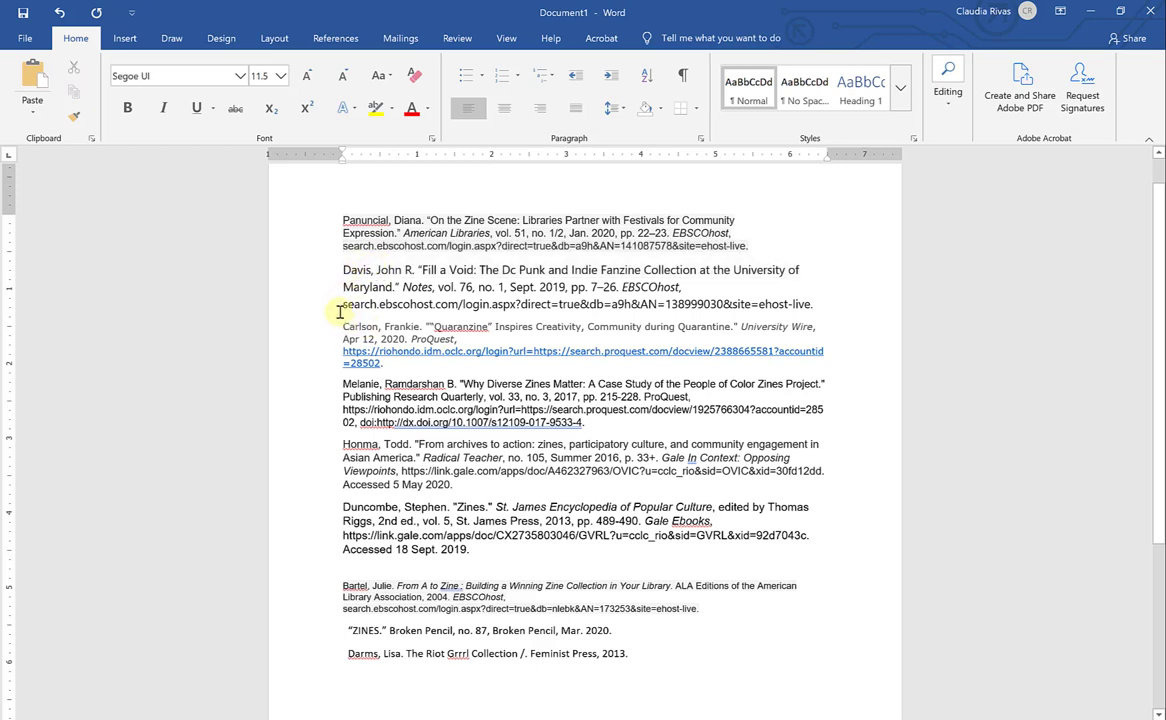
drag(340, 304, 343, 336)
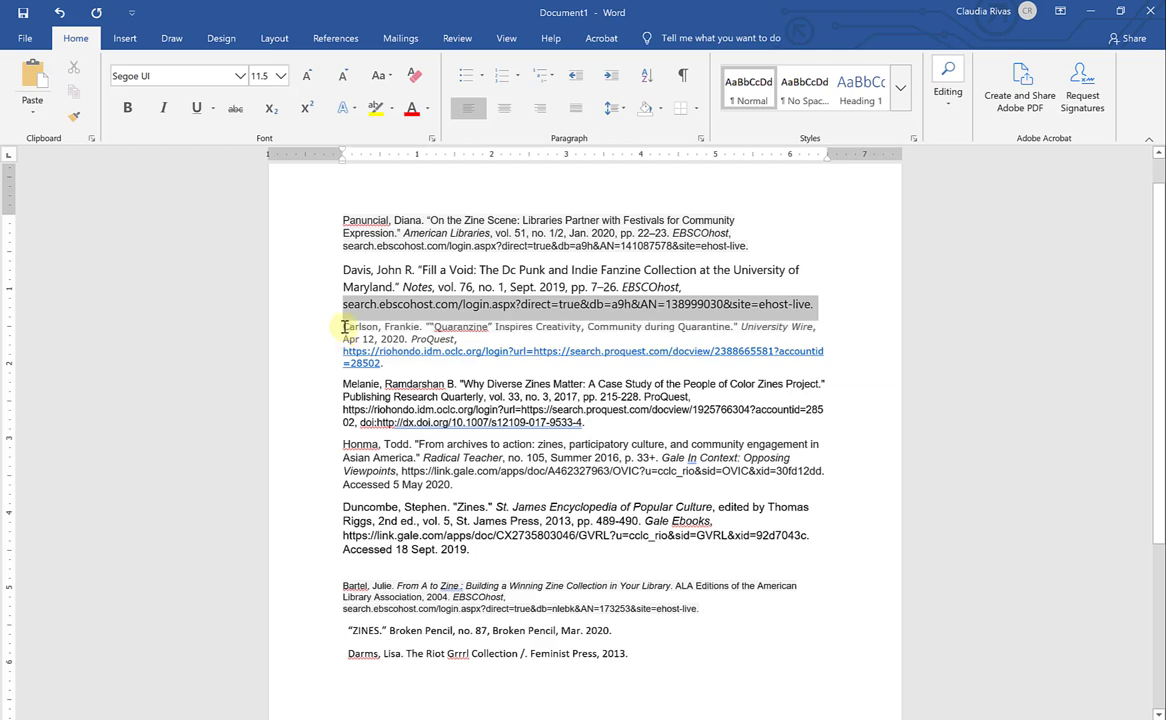
click(305, 412)
Step: Delete the blank line above the "From A to Zine" citation
click(366, 572)
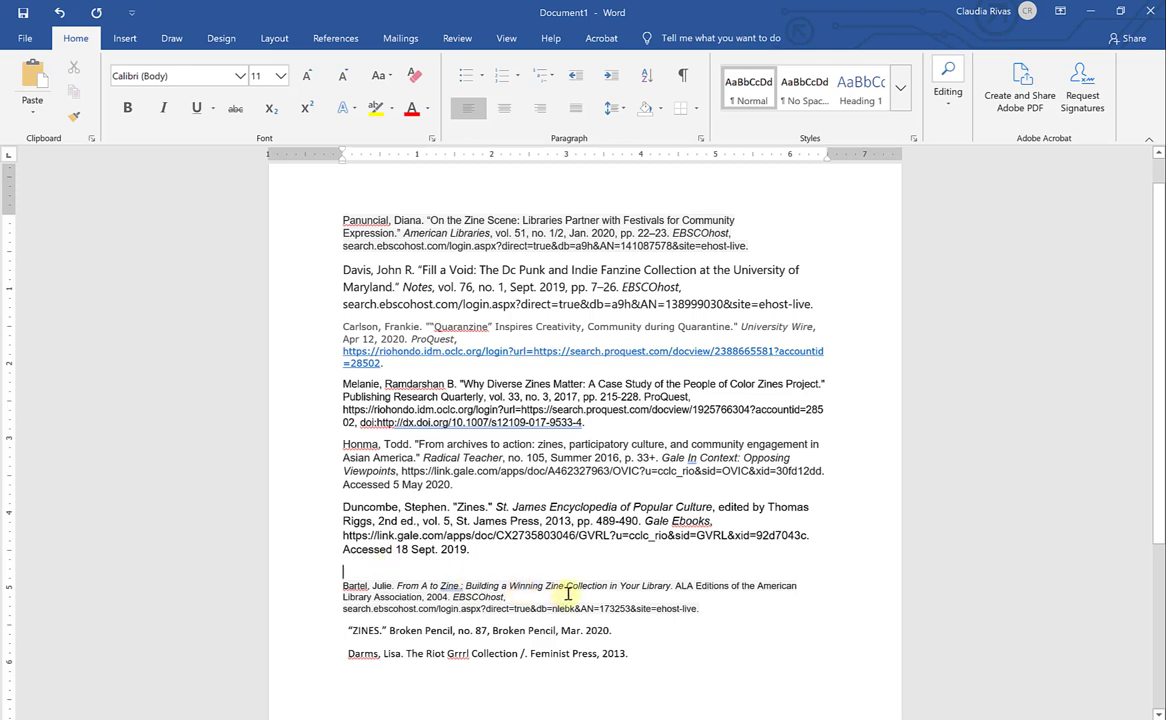
key(Down)
key(Up)
key(Up)
key(Down)
key(Up)
key(Down)
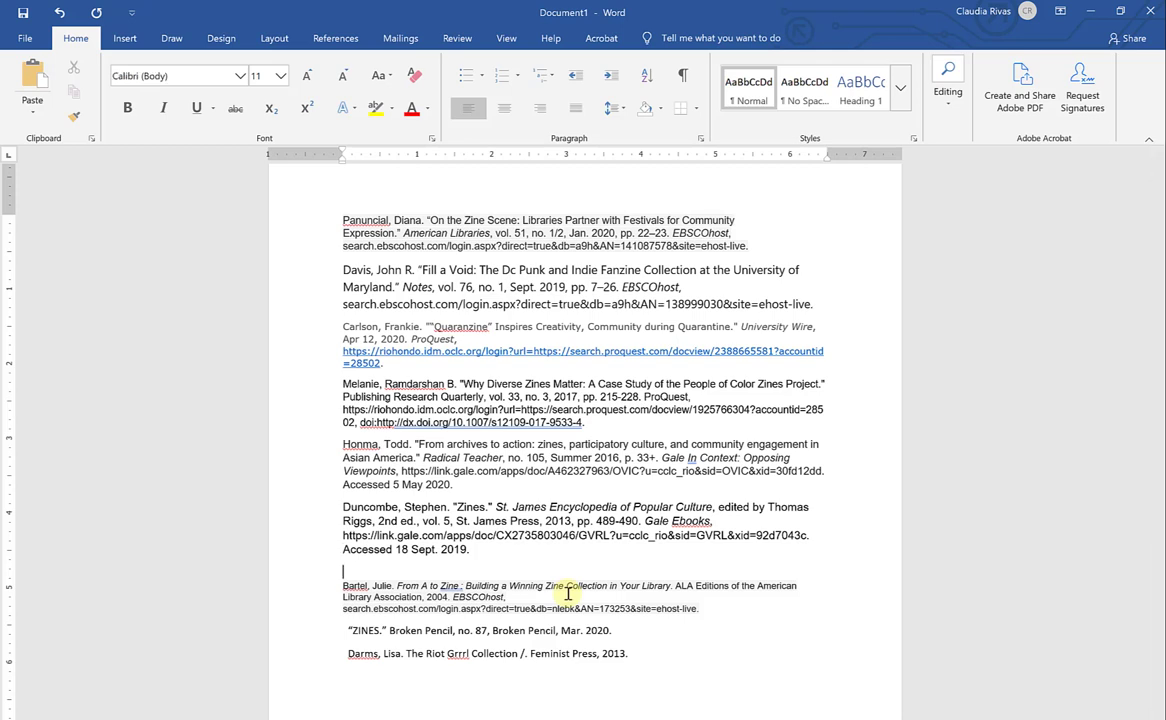
key(Delete)
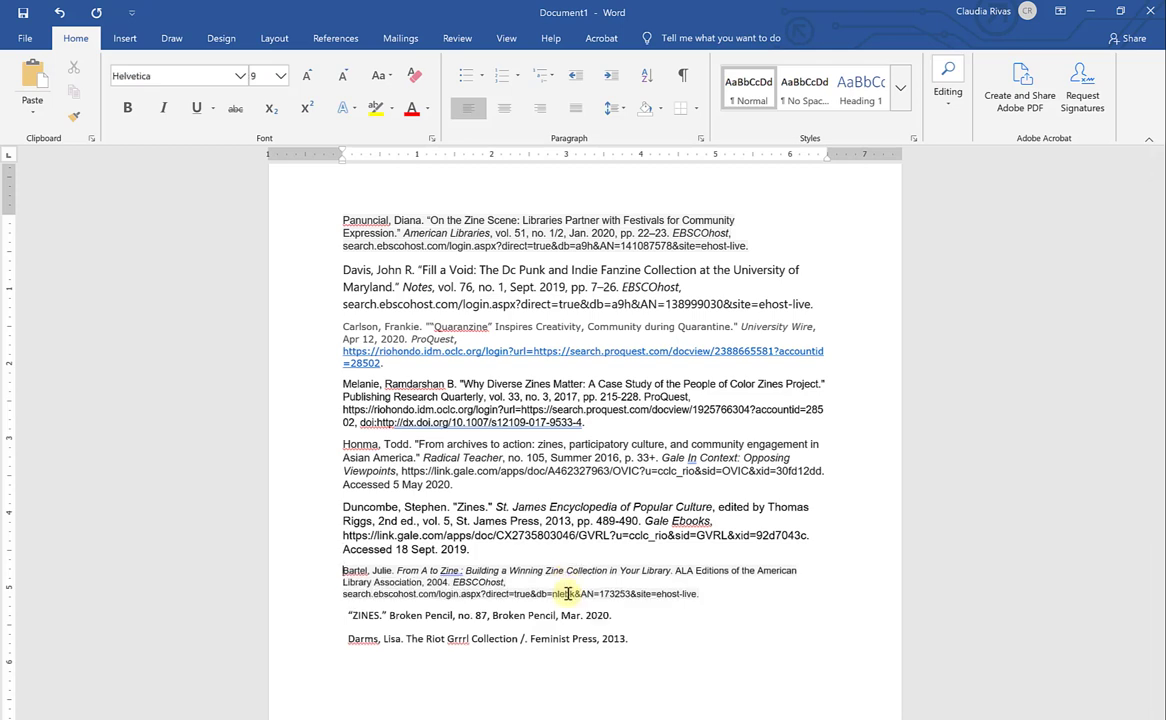
Step: Clear all formatting from the entire list of citations
click(340, 614)
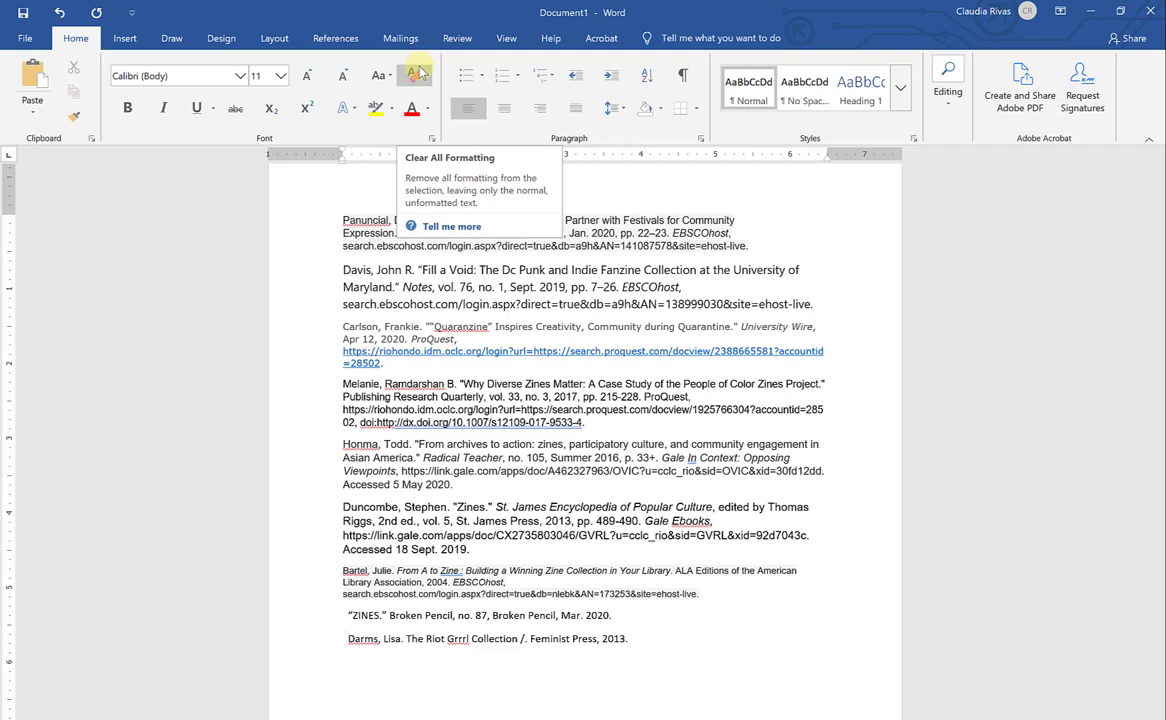
click(419, 75)
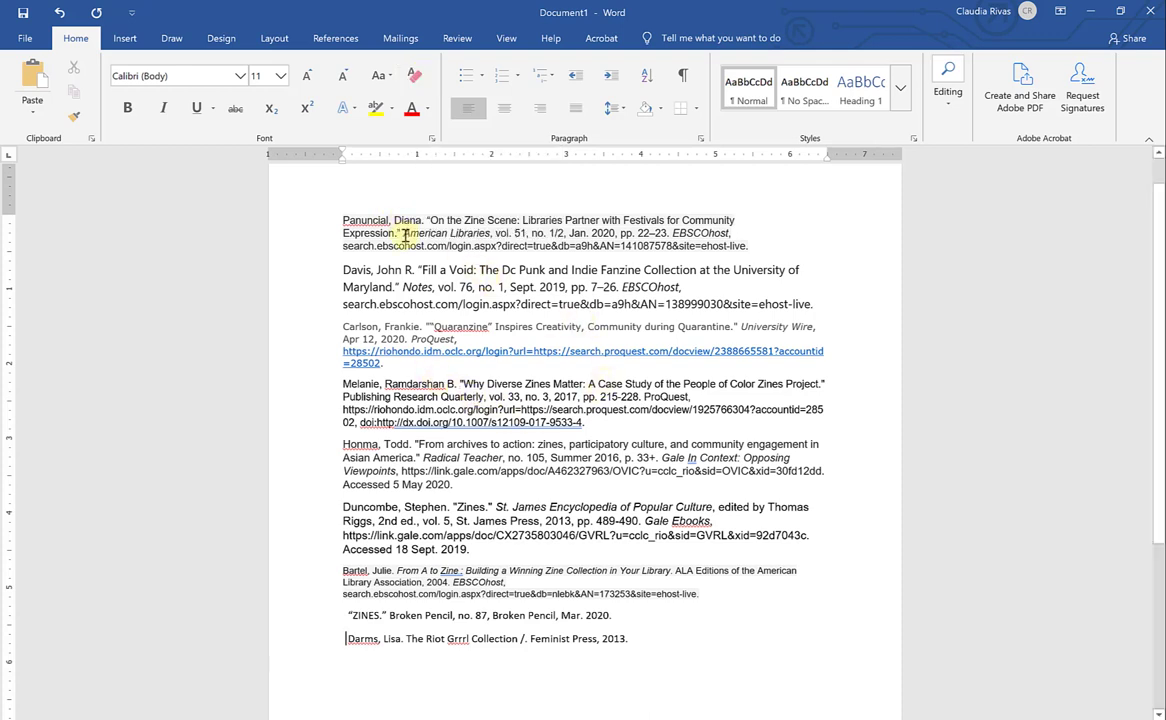
drag(405, 234, 491, 233)
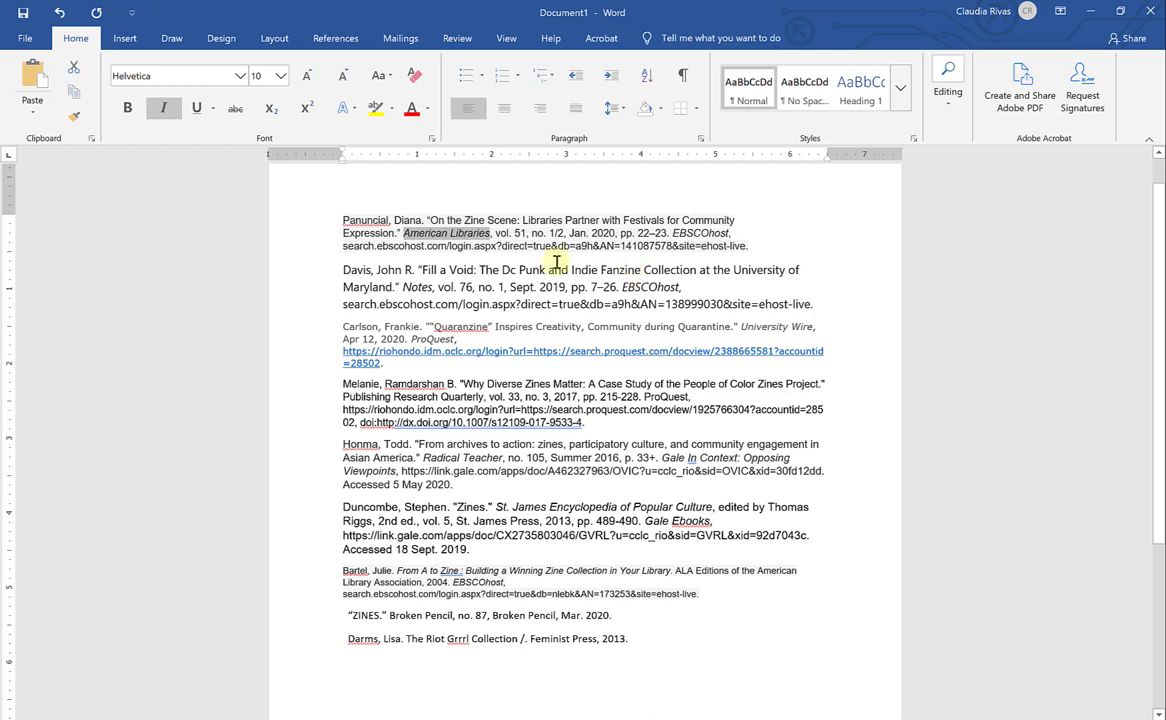
click(405, 233)
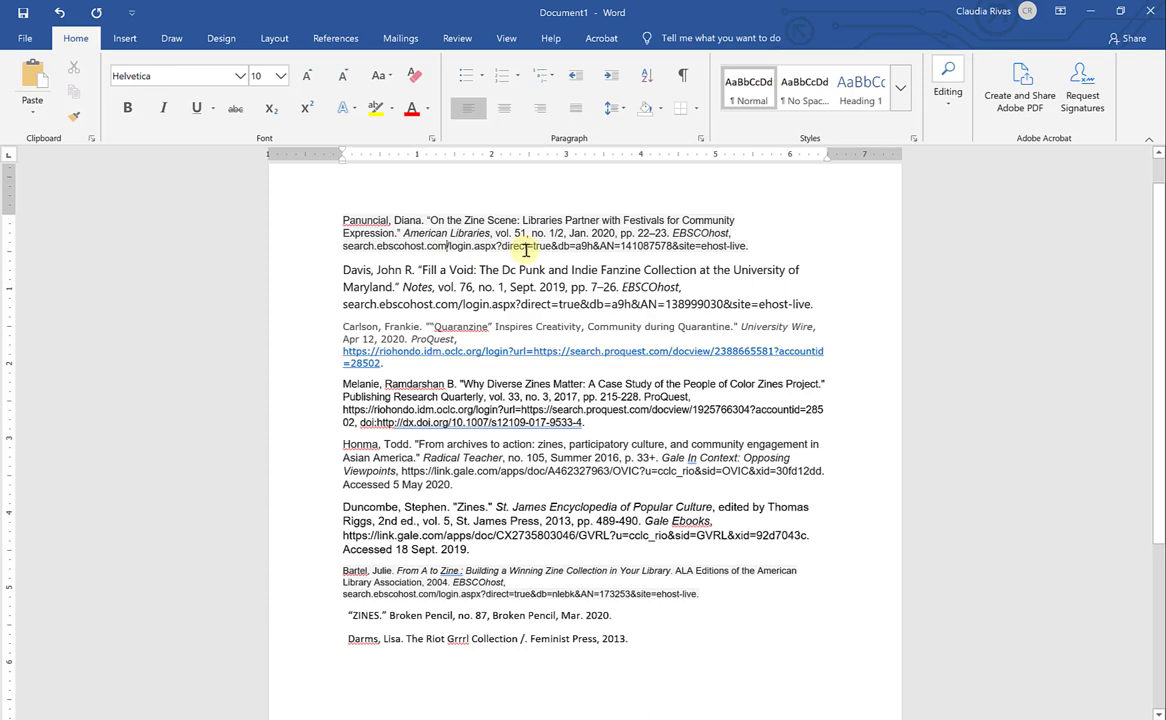
key(ctrl+a)
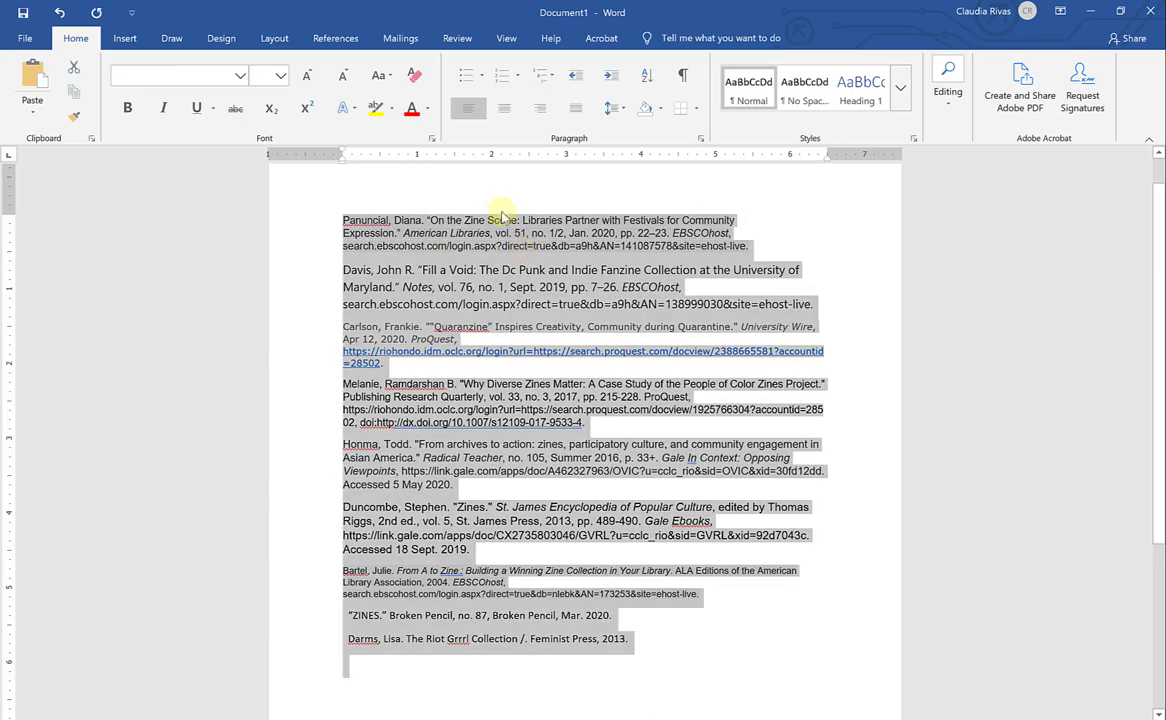
click(415, 78)
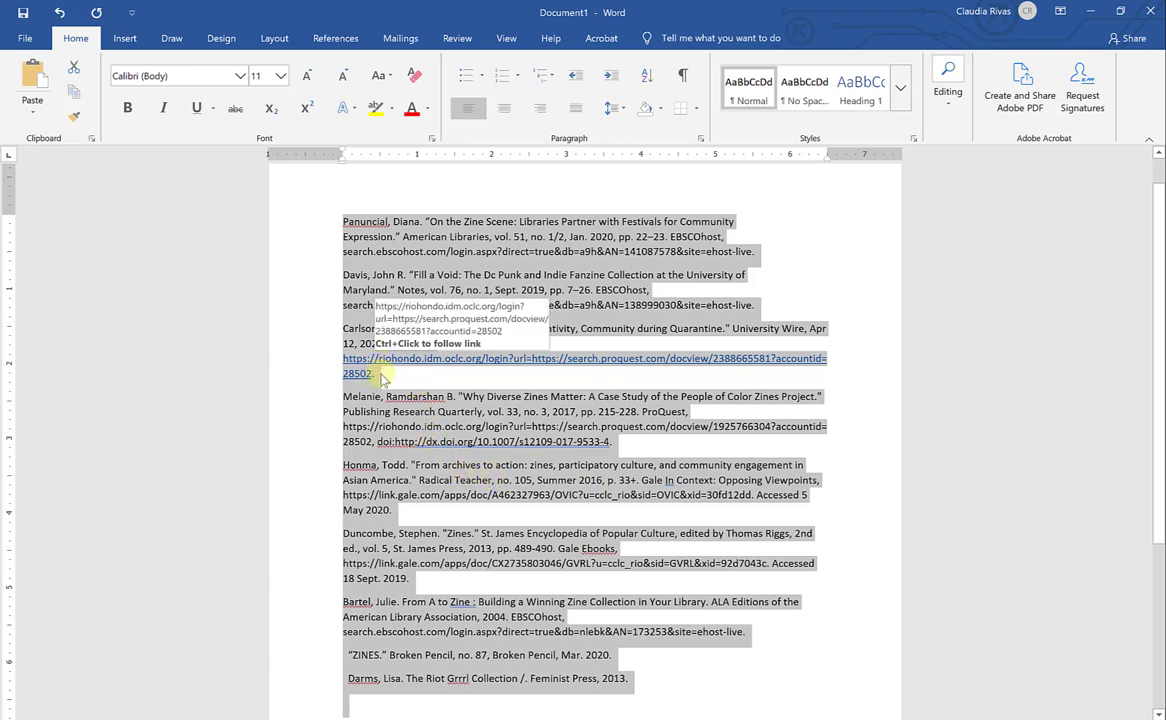
click(384, 392)
click(352, 374)
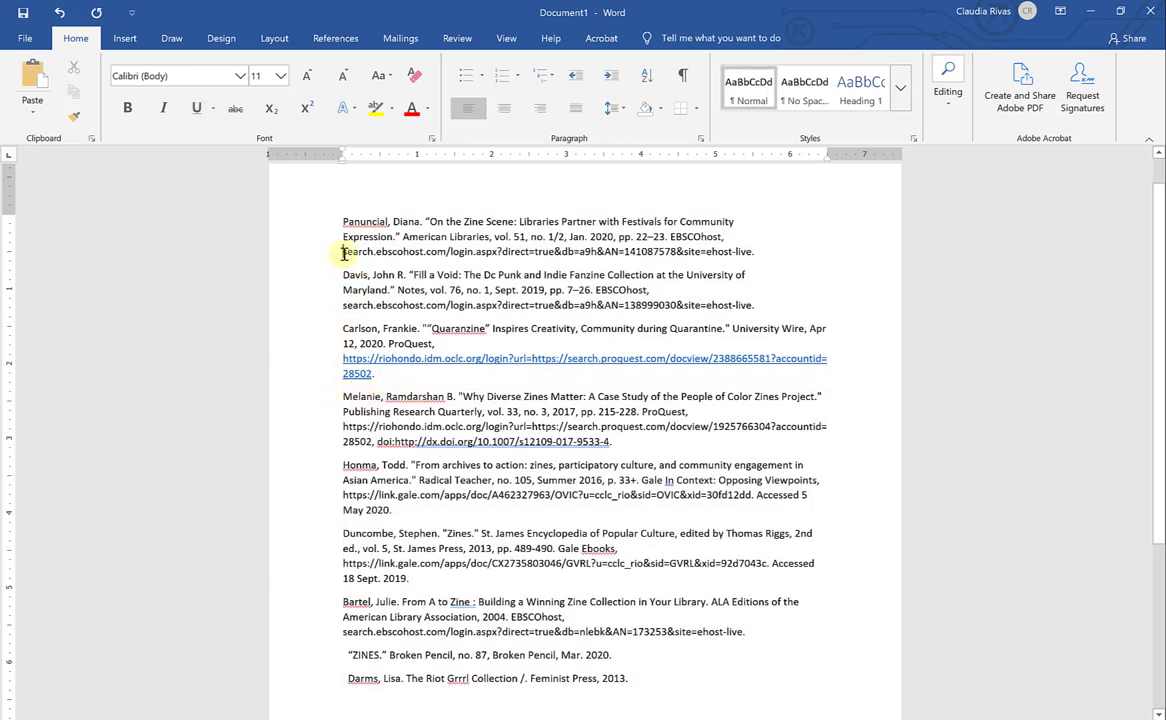
drag(343, 251, 344, 292)
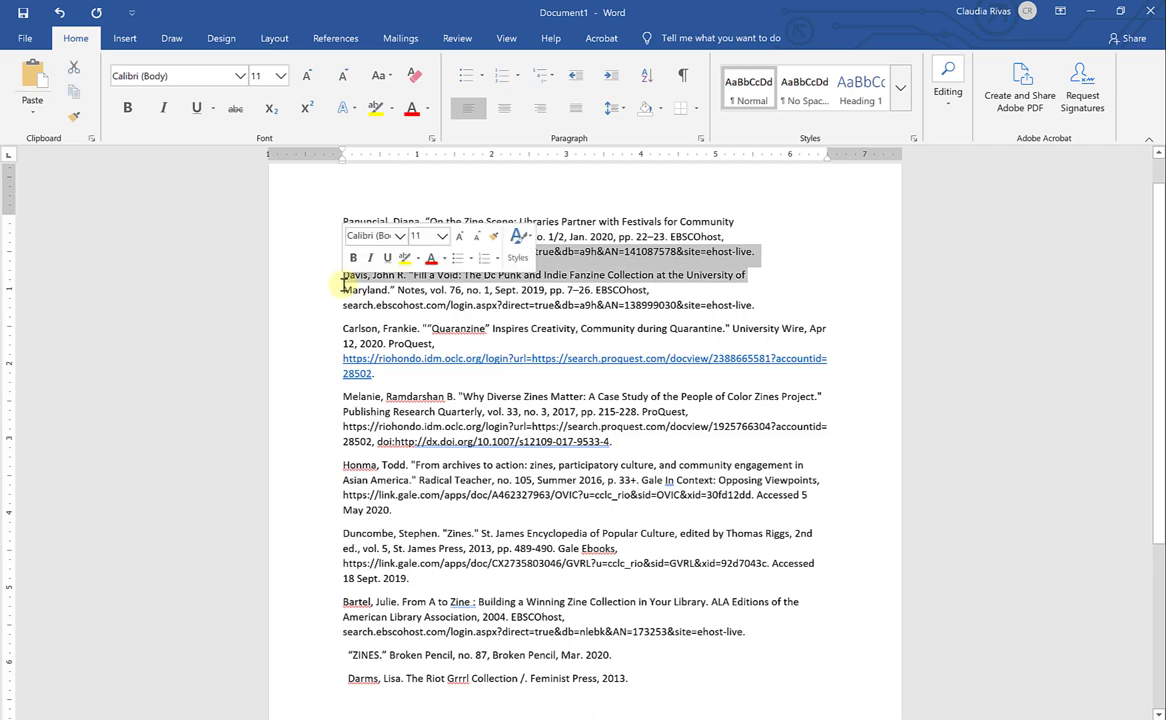
click(354, 304)
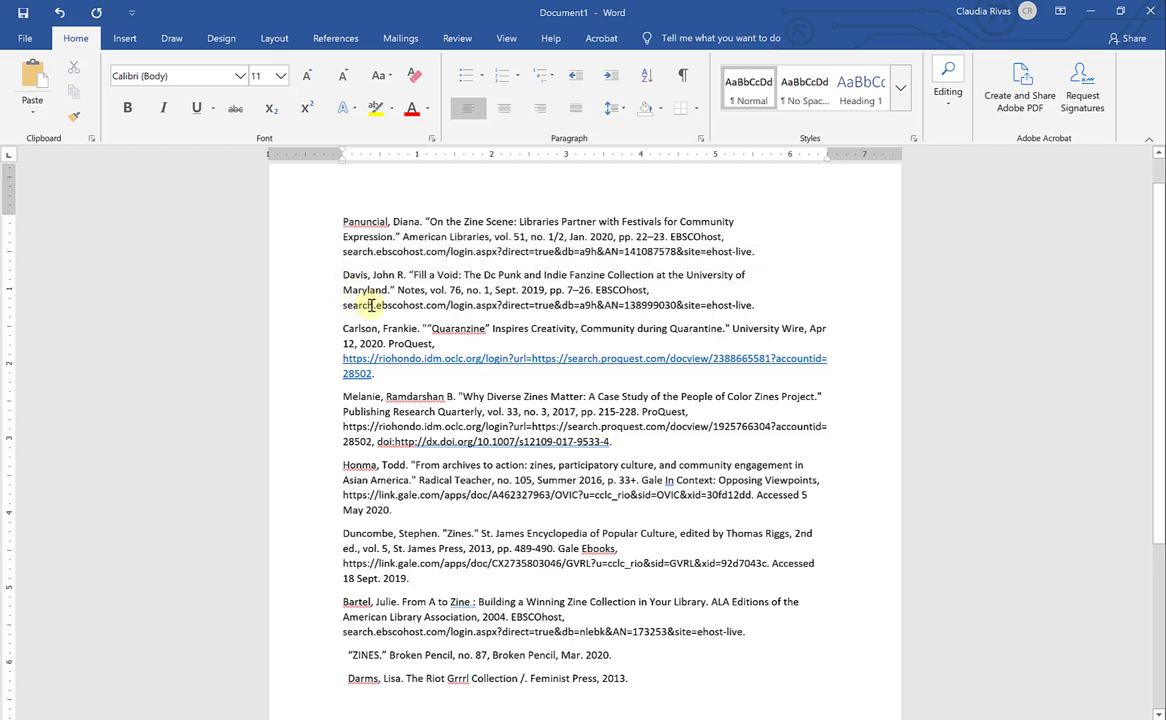
Step: Remove the hyperlink from the ProQuest URL in the "Quaranzine" citation
click(628, 564)
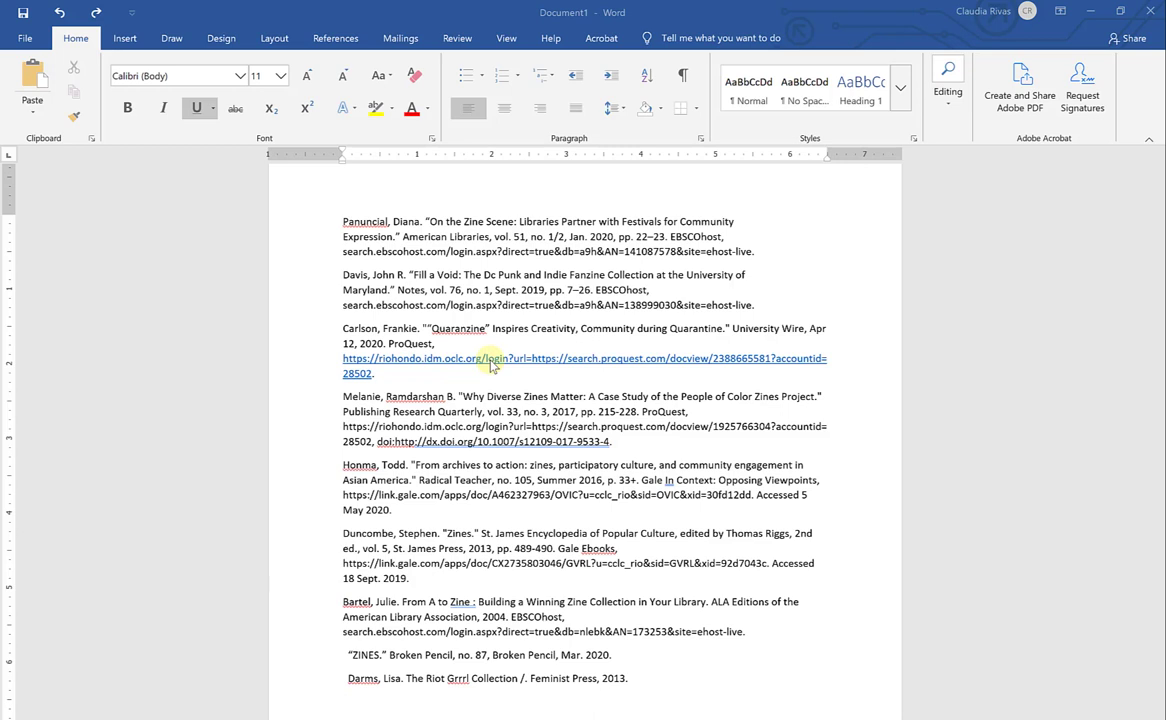
right_click(490, 362)
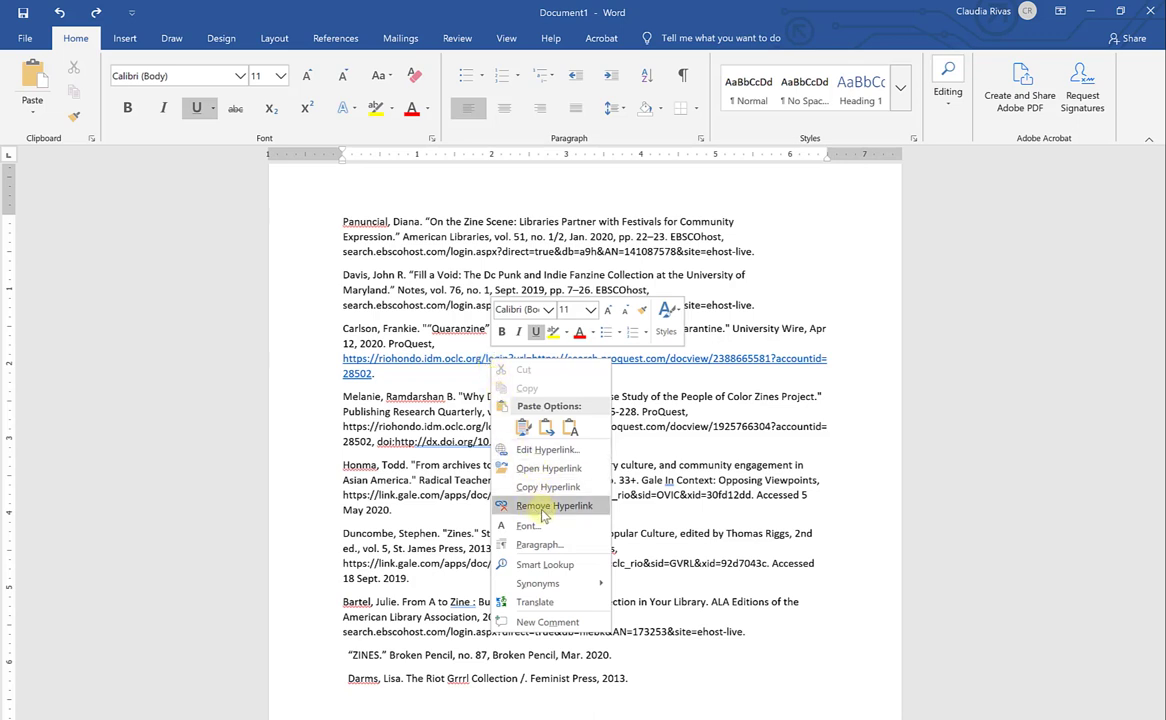
click(554, 505)
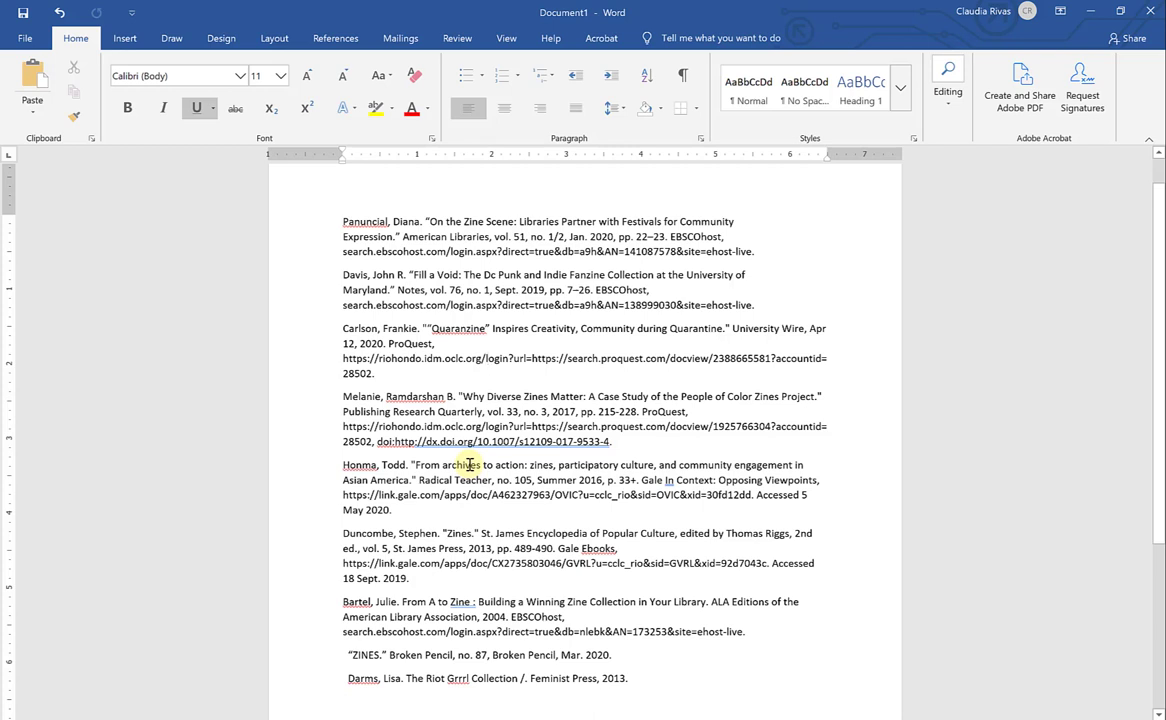
click(532, 373)
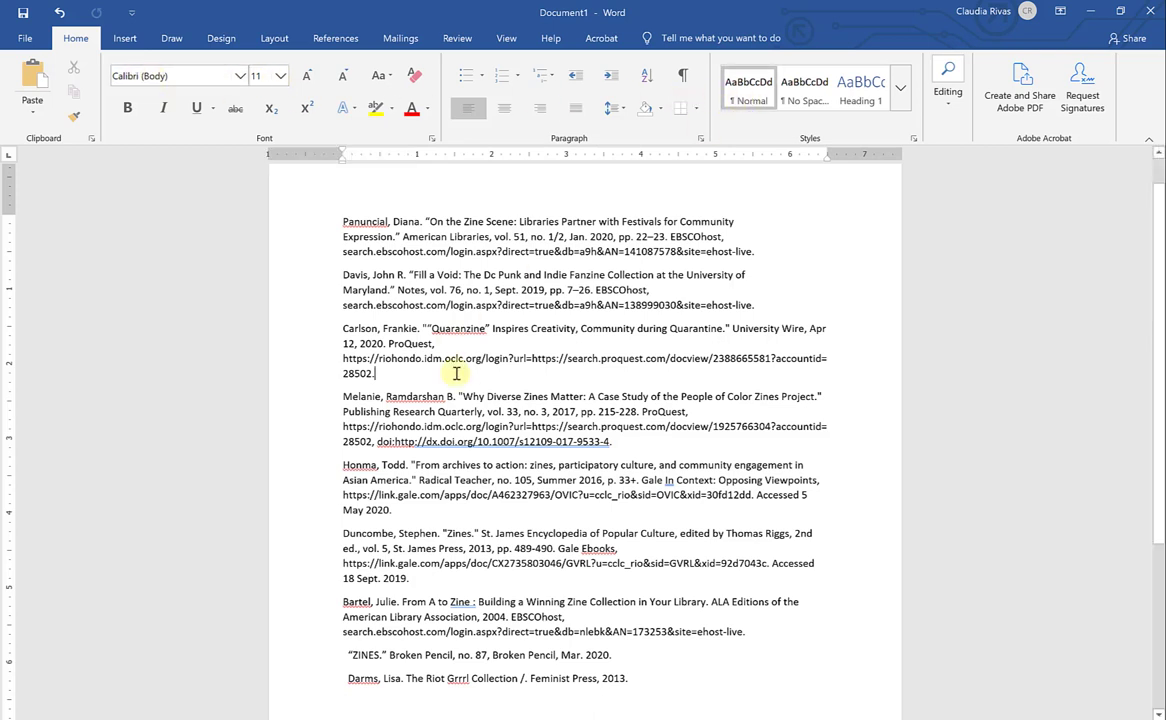
Step: Apply the No Spacing style to all the citations, from the first entry through "The Riot Grrrl Collection"
key(ctrl+a)
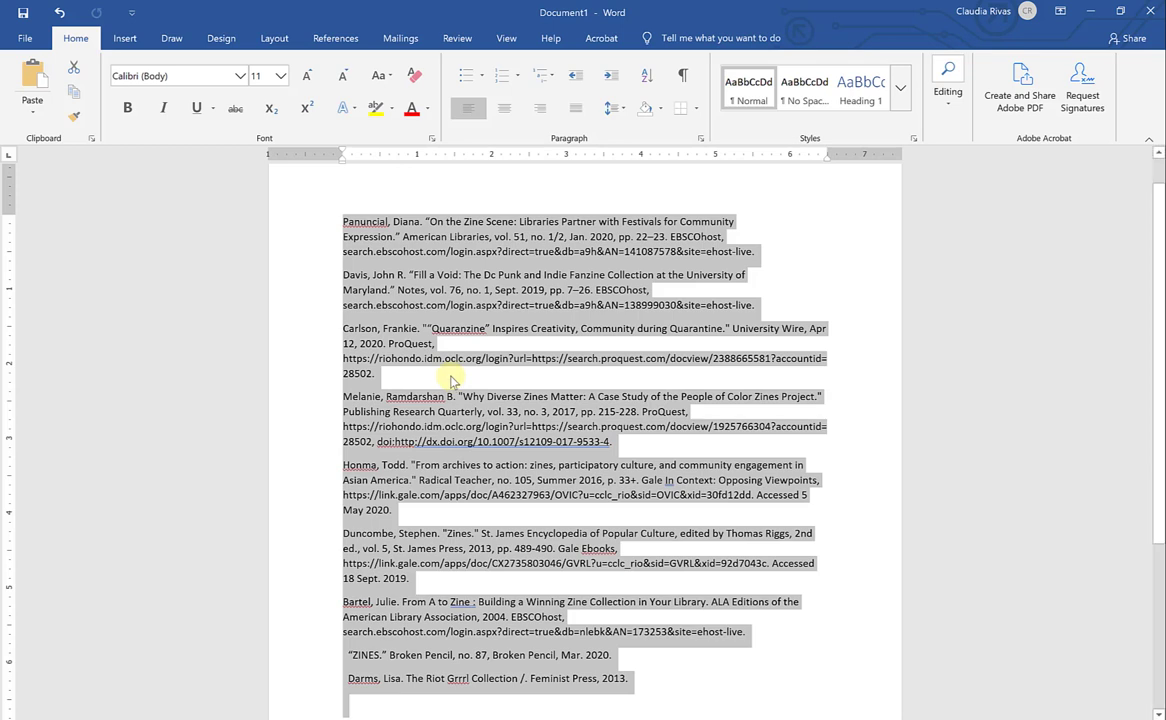
click(455, 548)
drag(649, 685, 330, 222)
click(752, 102)
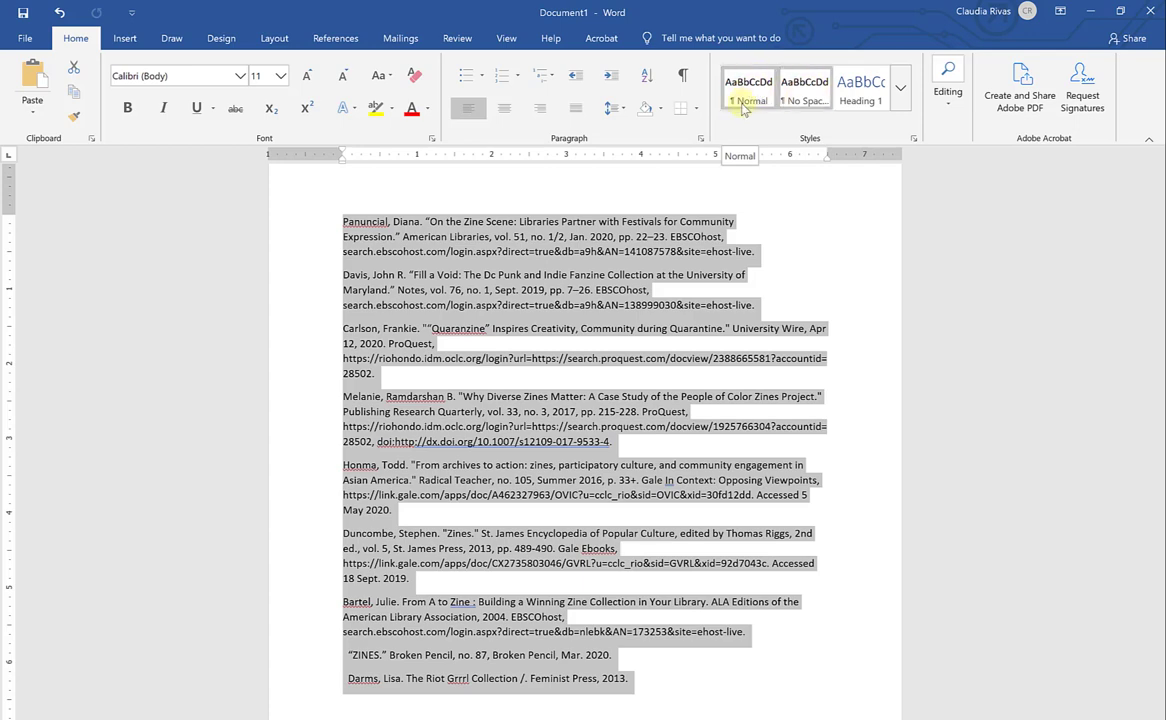
click(806, 92)
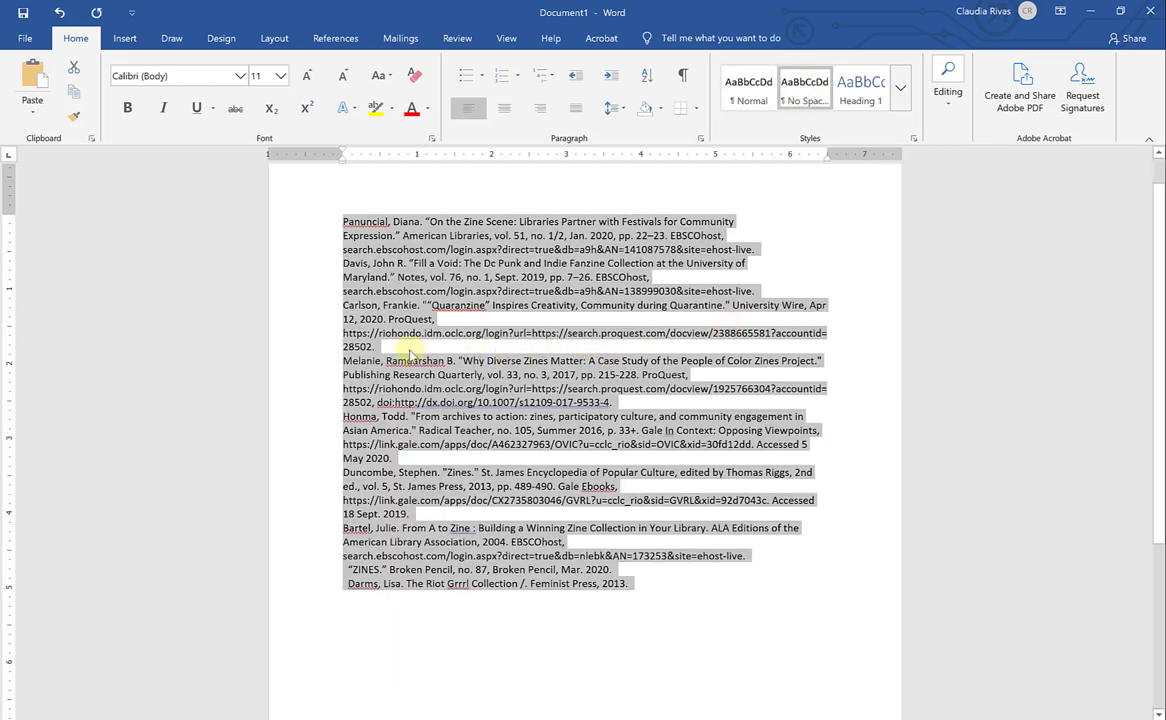
click(345, 318)
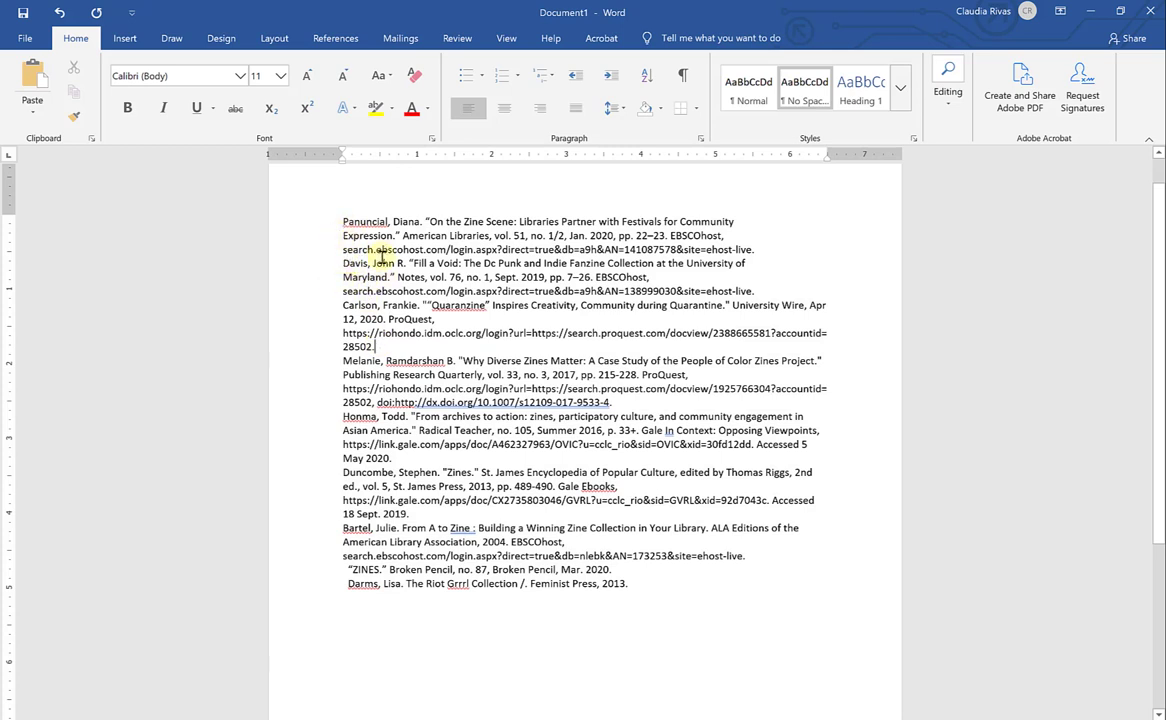
Step: Set the font of the whole document to Calibri
key(Down)
key(Down)
key(End)
key(ctrl+a)
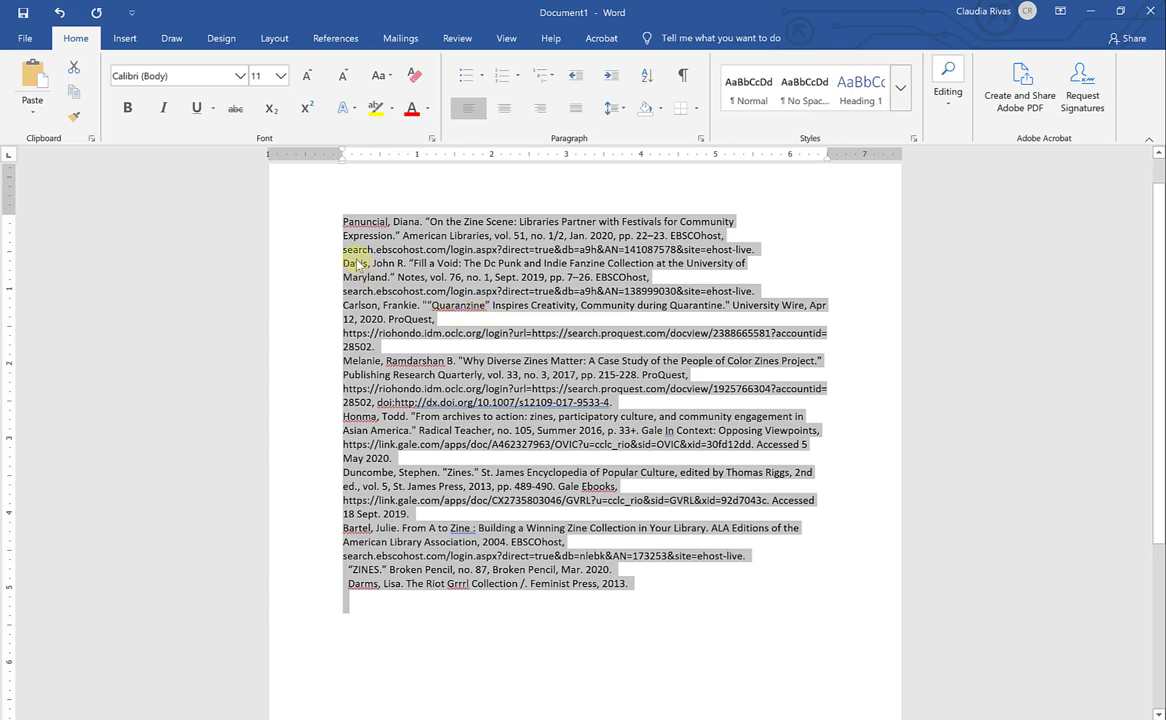
click(229, 75)
text(Calibri)
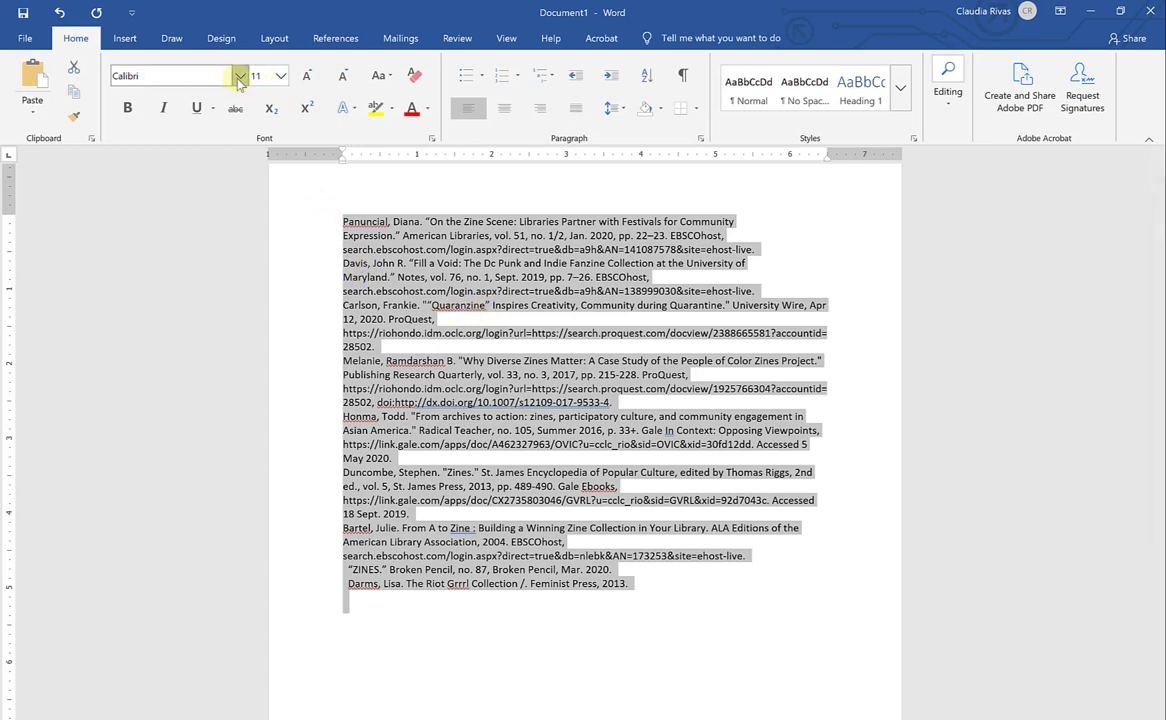
Step: Set the font of all the selected citations to Times New Roman, size 12
click(240, 76)
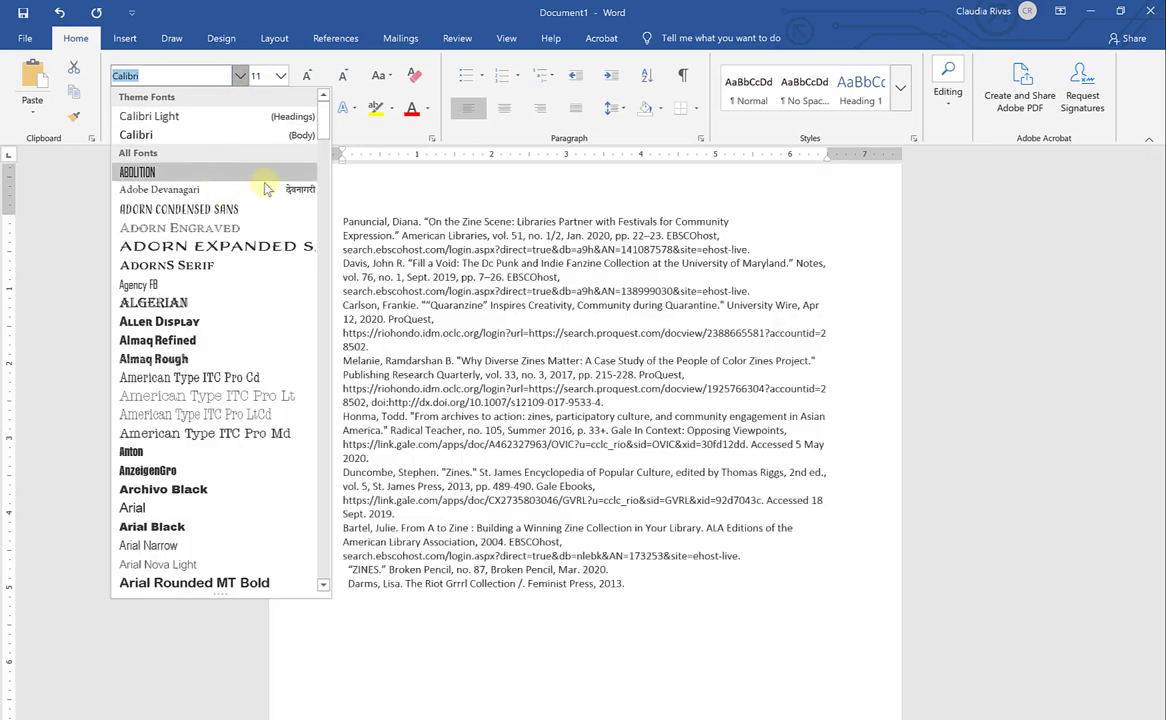
scroll(295, 185, down, 5)
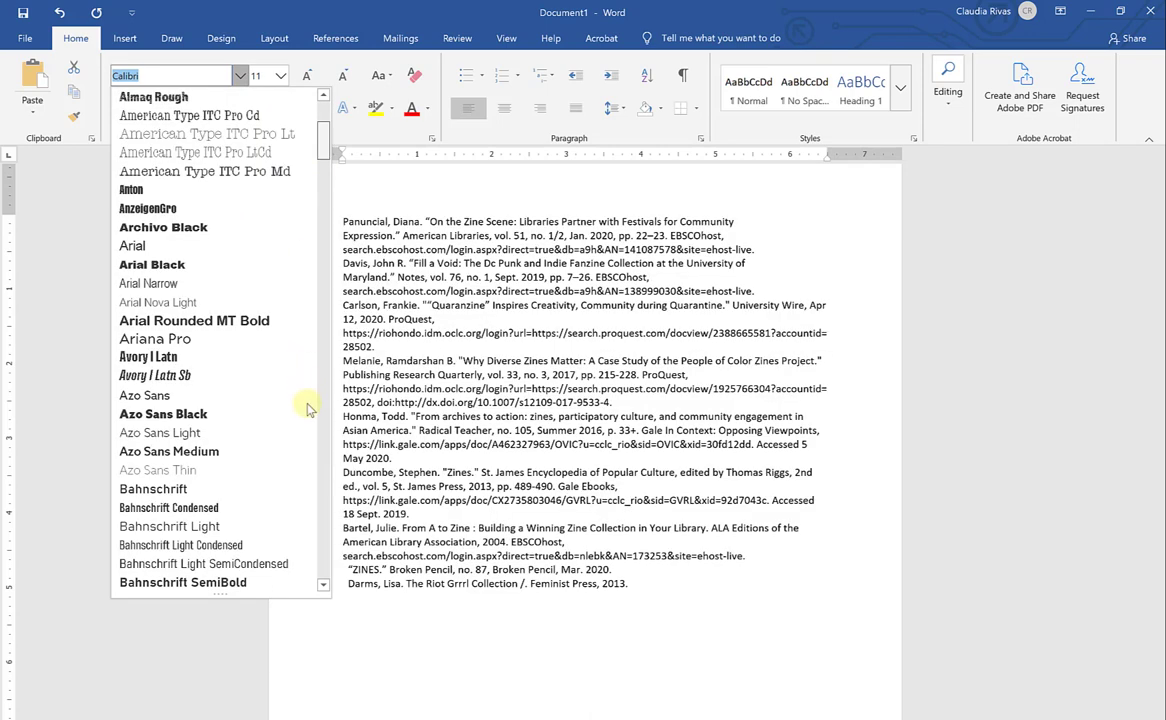
click(324, 522)
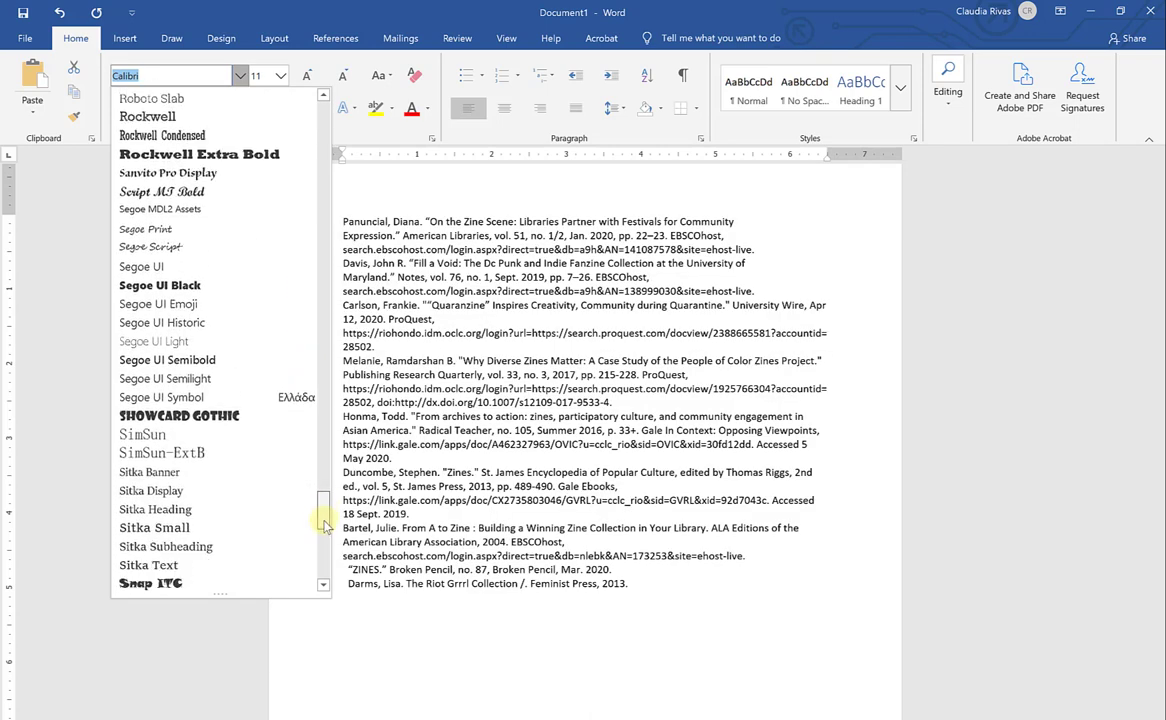
drag(324, 525, 324, 535)
scroll(318, 505, down, 2)
click(280, 488)
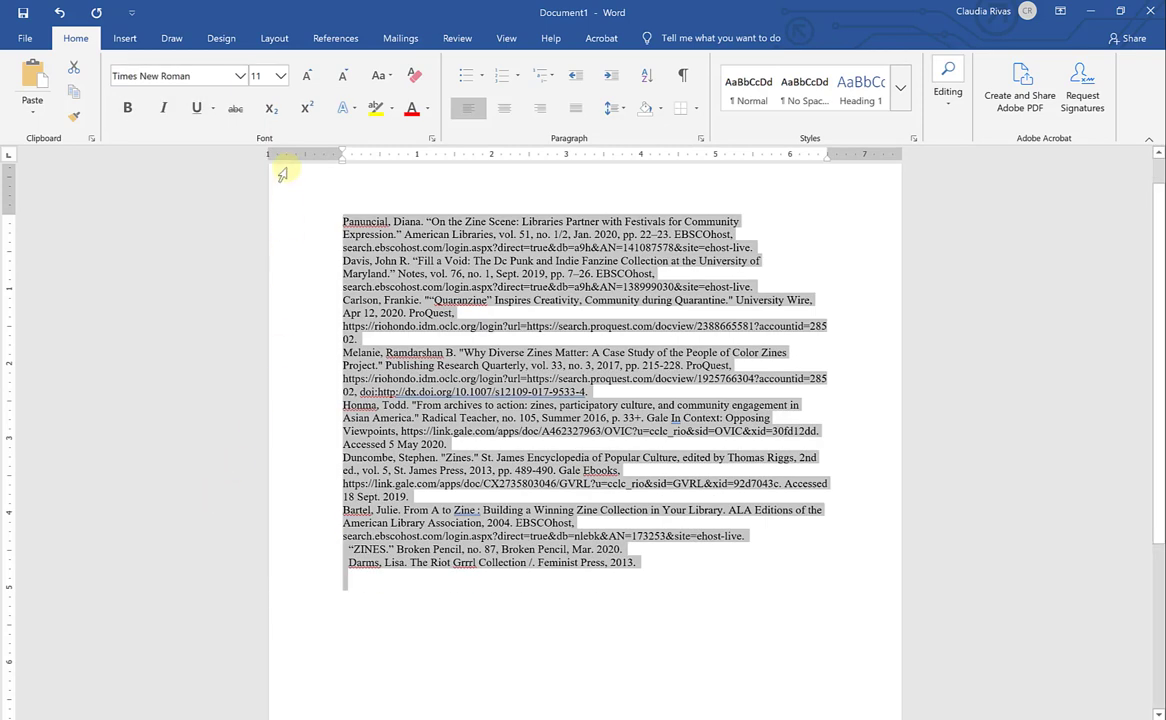
click(281, 76)
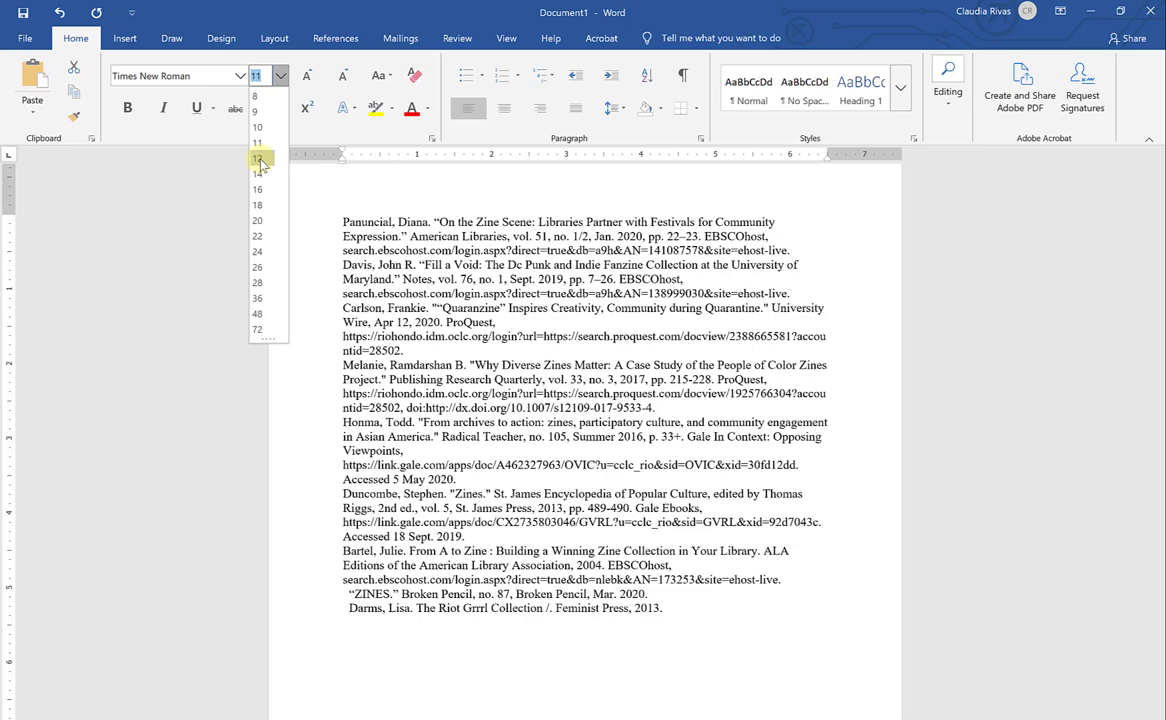
click(258, 159)
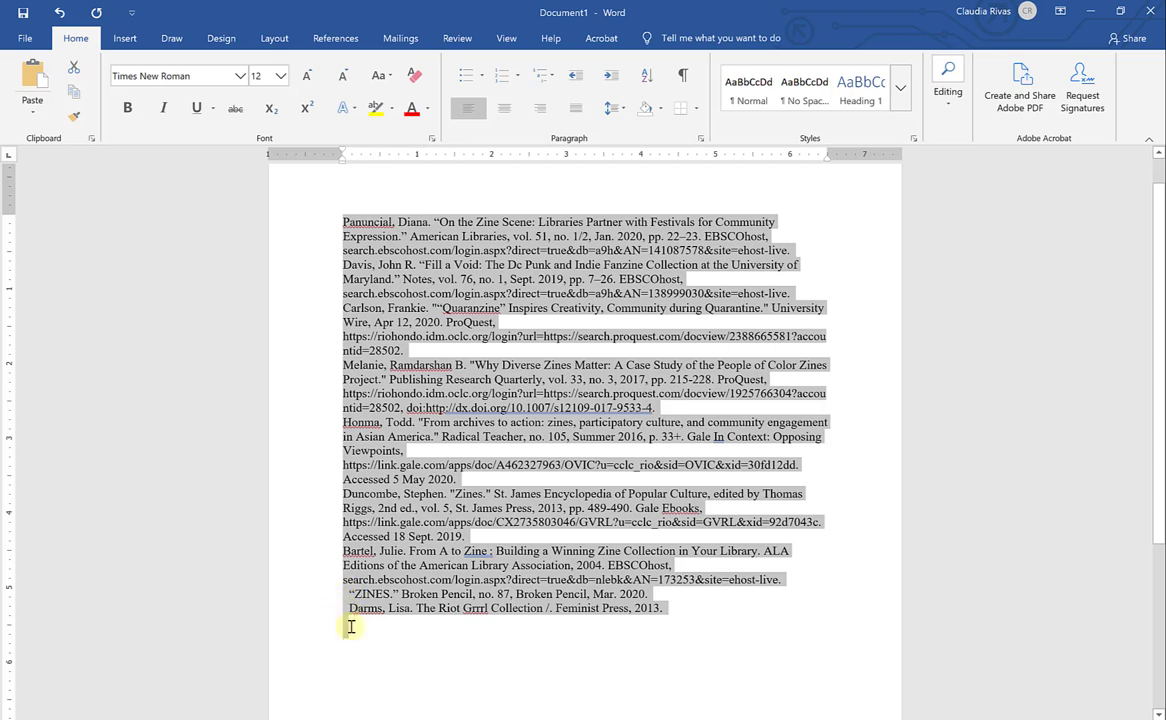
Step: Delete the blank line after the last citation and the leading spaces before the "ZINES." and "The Riot Grrrl Collection" citations
click(346, 632)
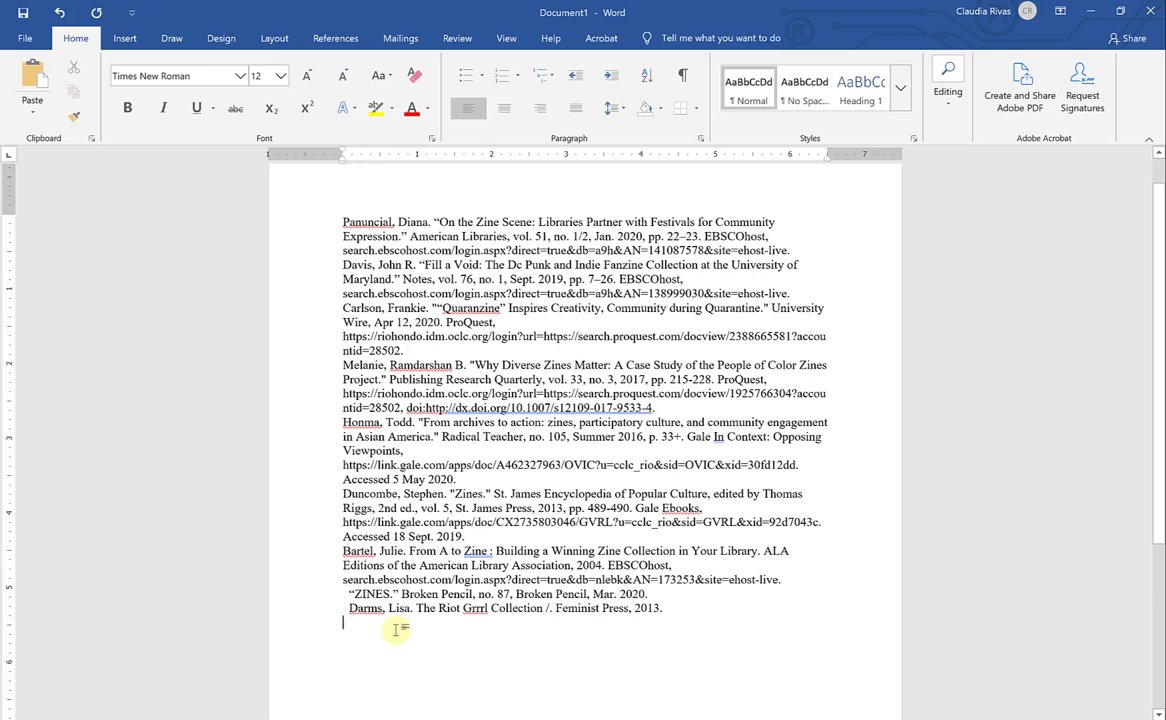
key(BackSpace)
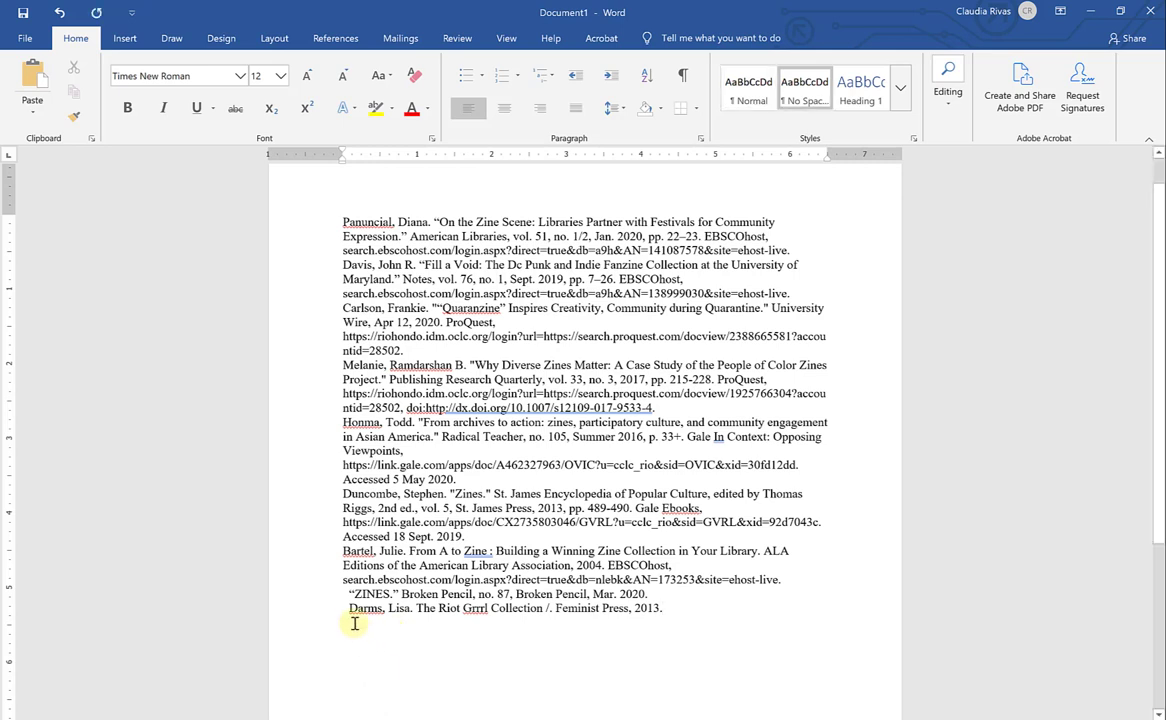
click(347, 609)
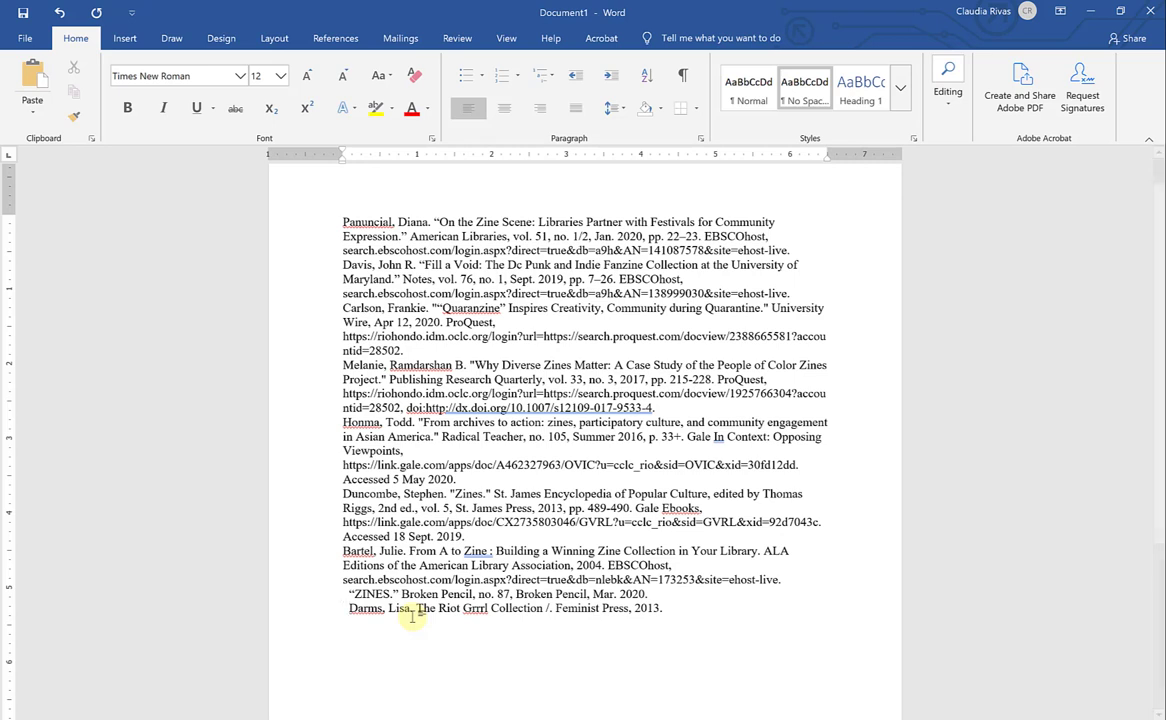
key(BackSpace)
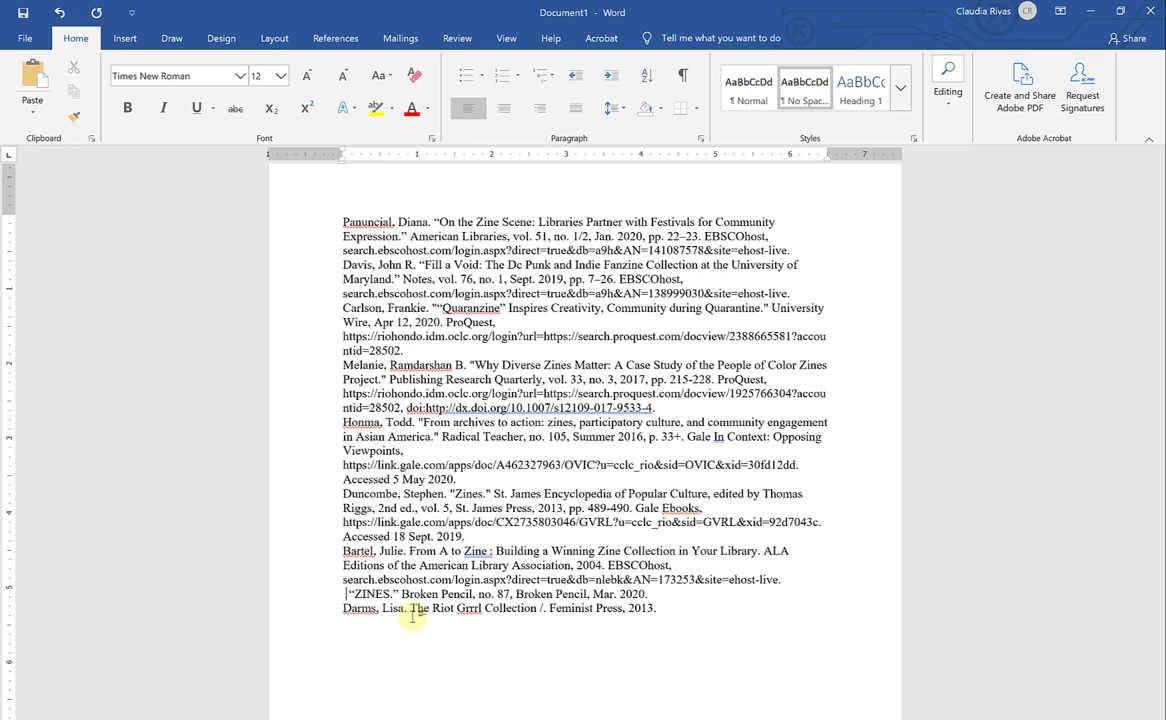
key(BackSpace)
key(BackSpace)
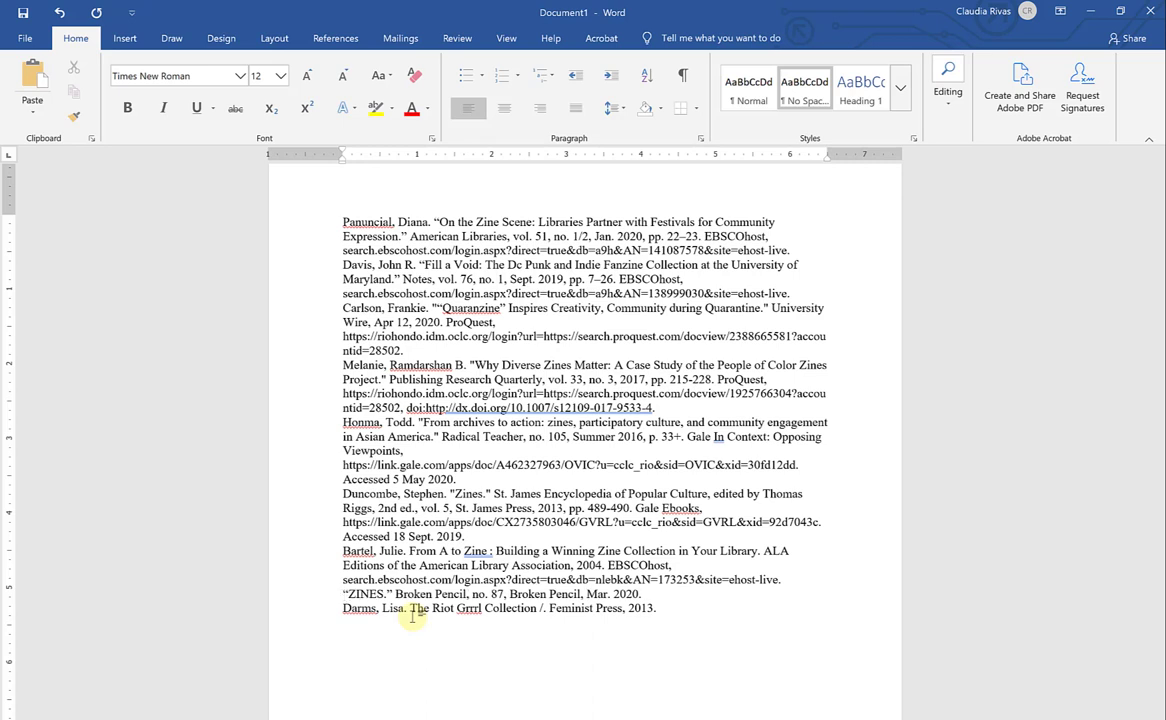
key(Right)
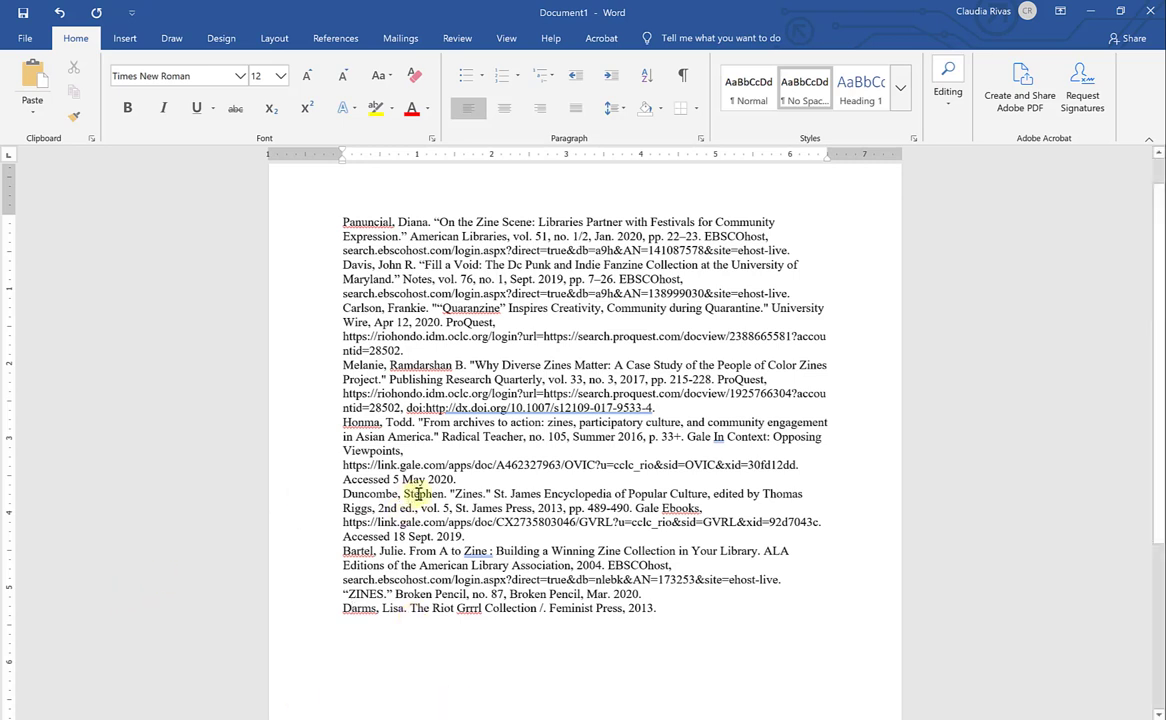
key(Down)
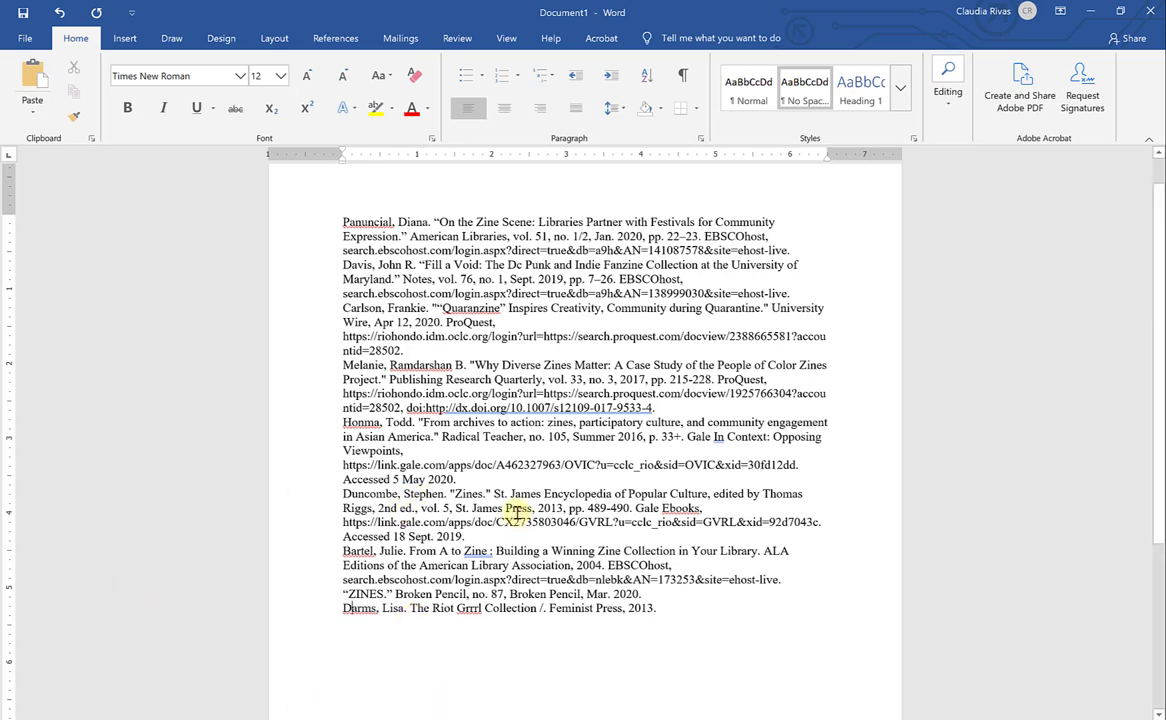